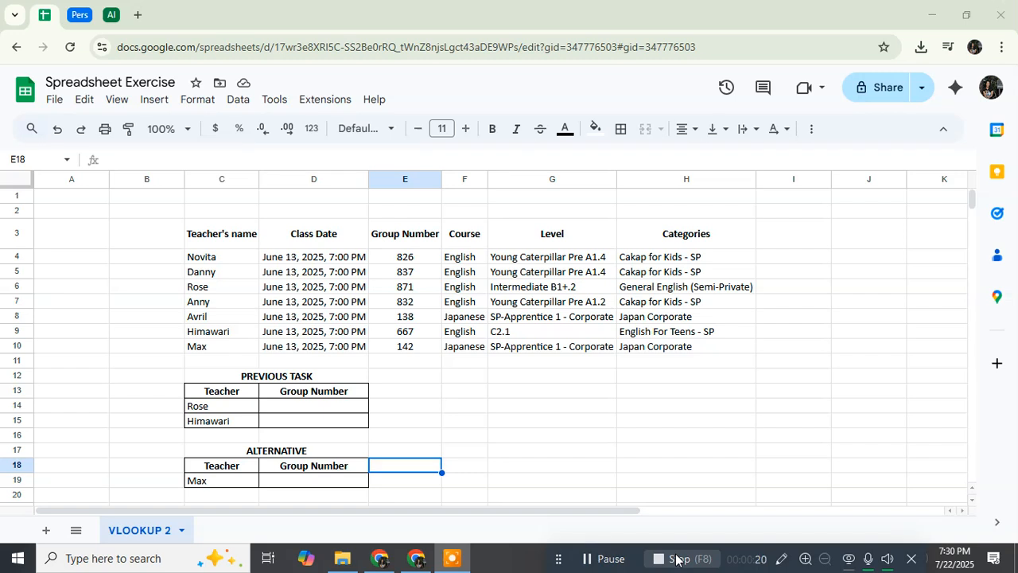
Examine the PREVIOUS TASK table's teacher and group number cells and the main class table that holds the source data
{"action": "left_click", "coordinate": [344, 409]}
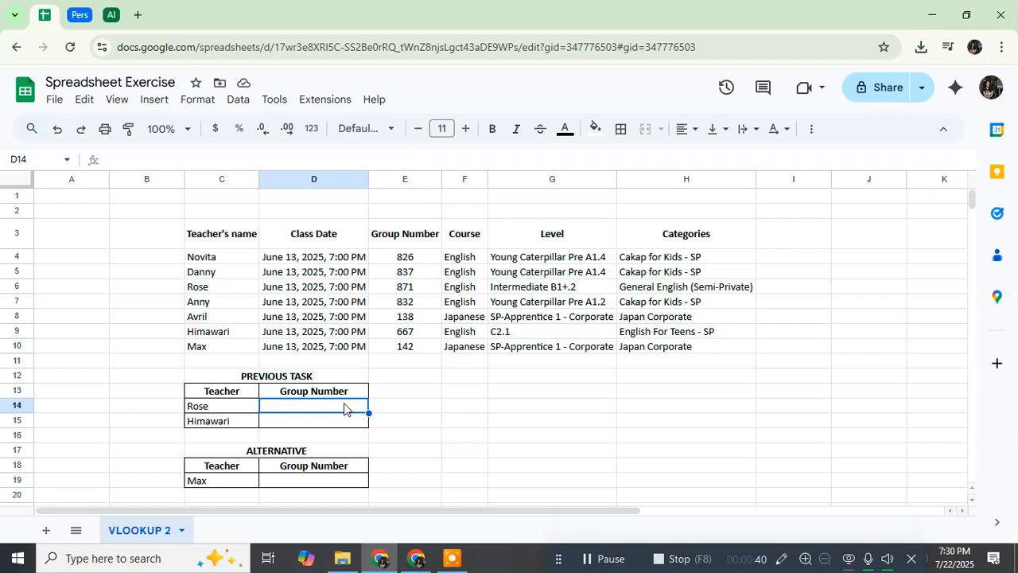
{"action": "left_click", "coordinate": [433, 407]}
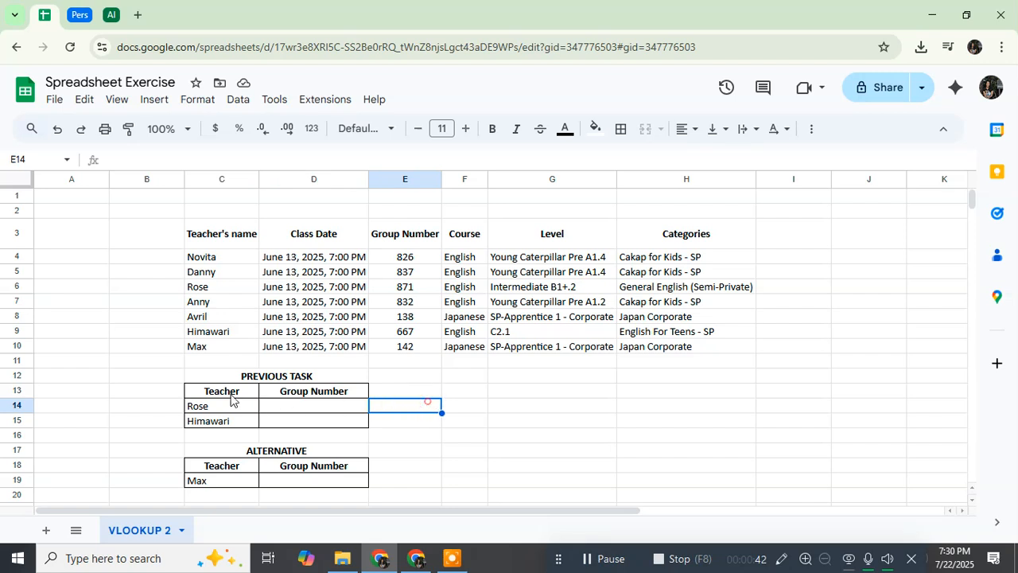
{"action": "left_click", "coordinate": [203, 408]}
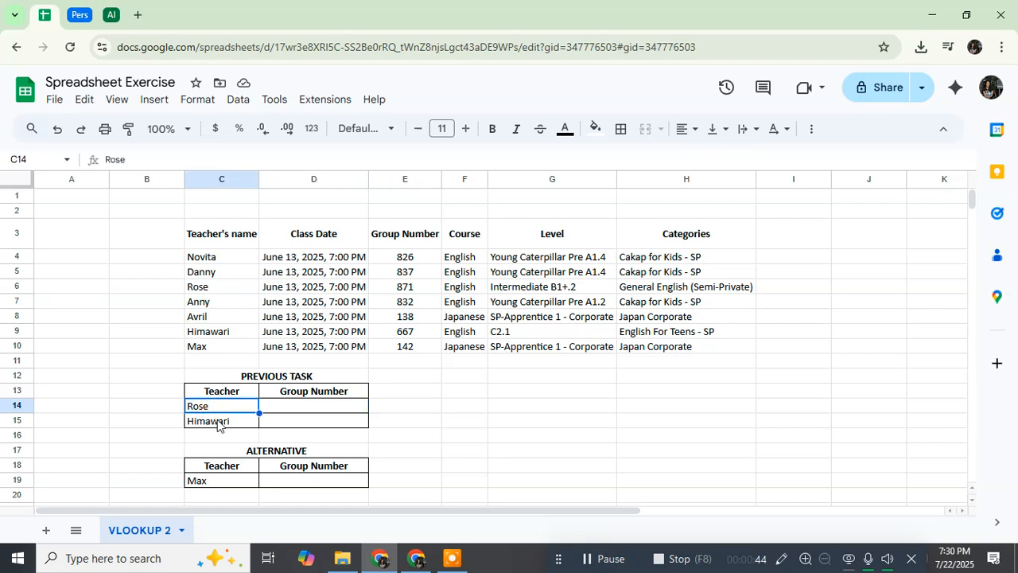
{"action": "left_click", "coordinate": [217, 422]}
{"action": "left_click", "coordinate": [279, 394]}
{"action": "left_click", "coordinate": [235, 407]}
{"action": "left_click", "coordinate": [238, 421]}
{"action": "left_click", "coordinate": [293, 419]}
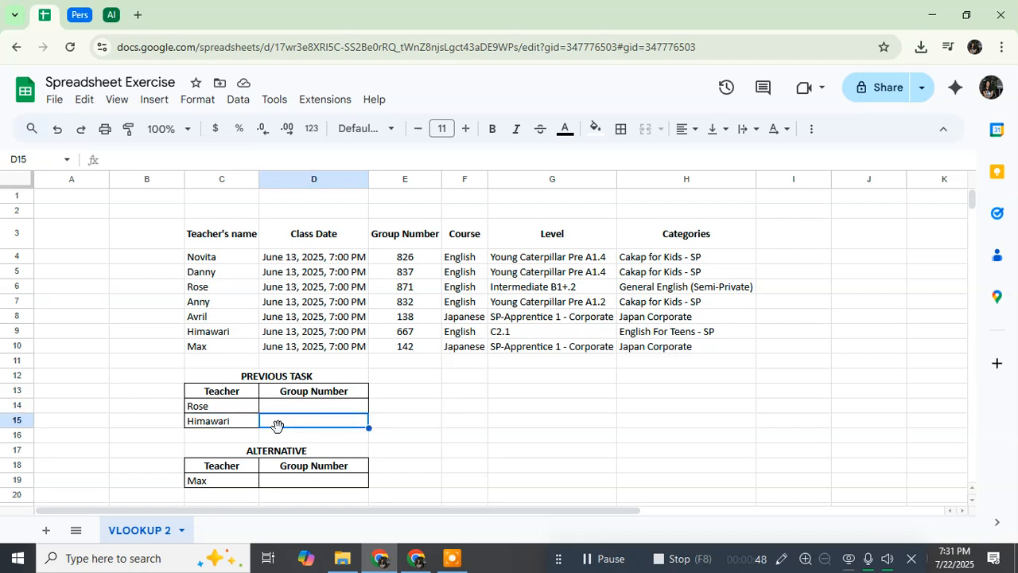
{"action": "left_click_drag", "start_coordinate": [205, 231], "coordinate": [701, 349]}
{"action": "left_click", "coordinate": [633, 377]}
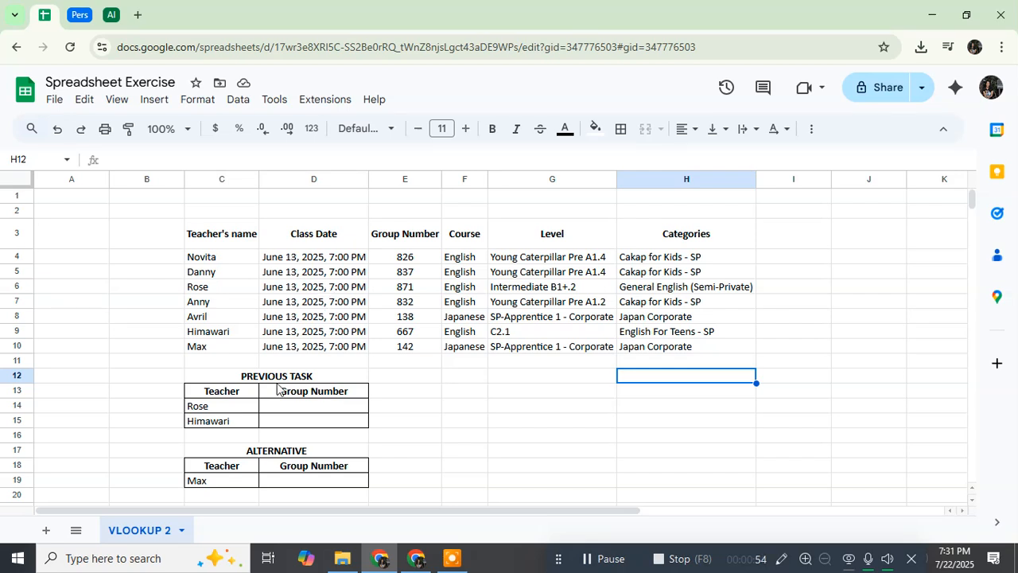
Start a VLOOKUP formula in D14 with the teacher cell C14 as the search key
{"action": "left_click", "coordinate": [314, 409]}
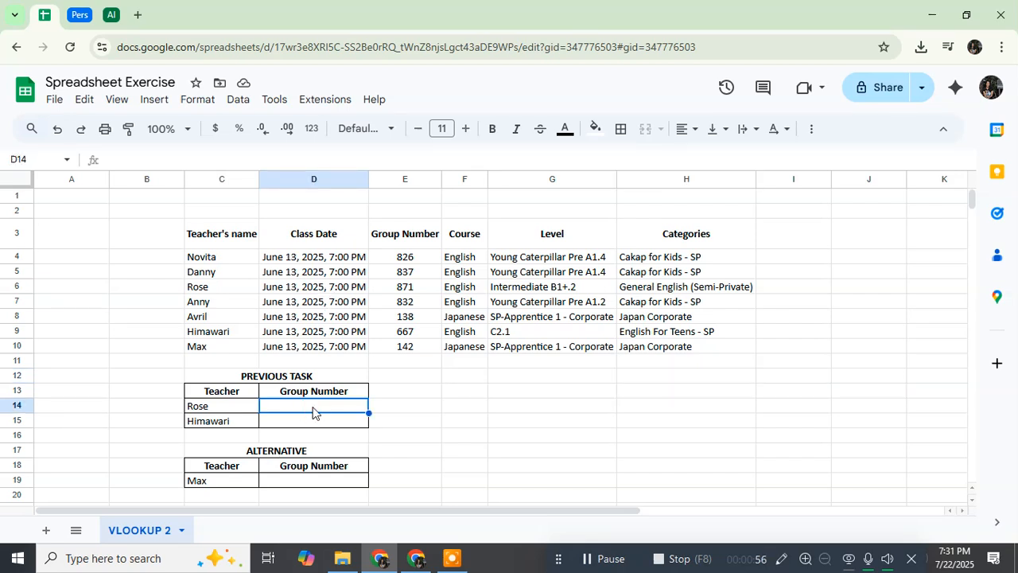
{"action": "type", "text": "="}
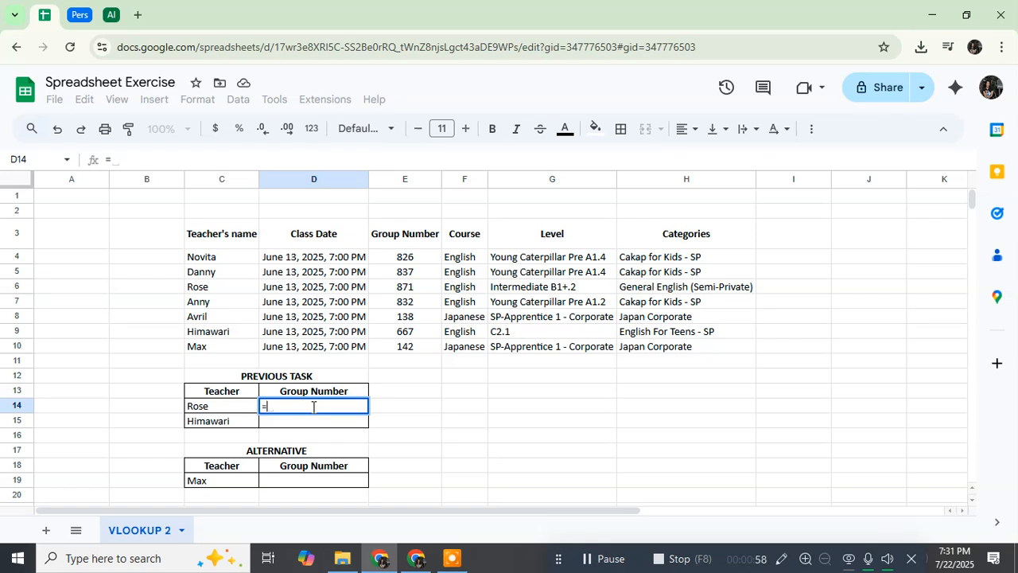
{"action": "type", "text": "vlo"}
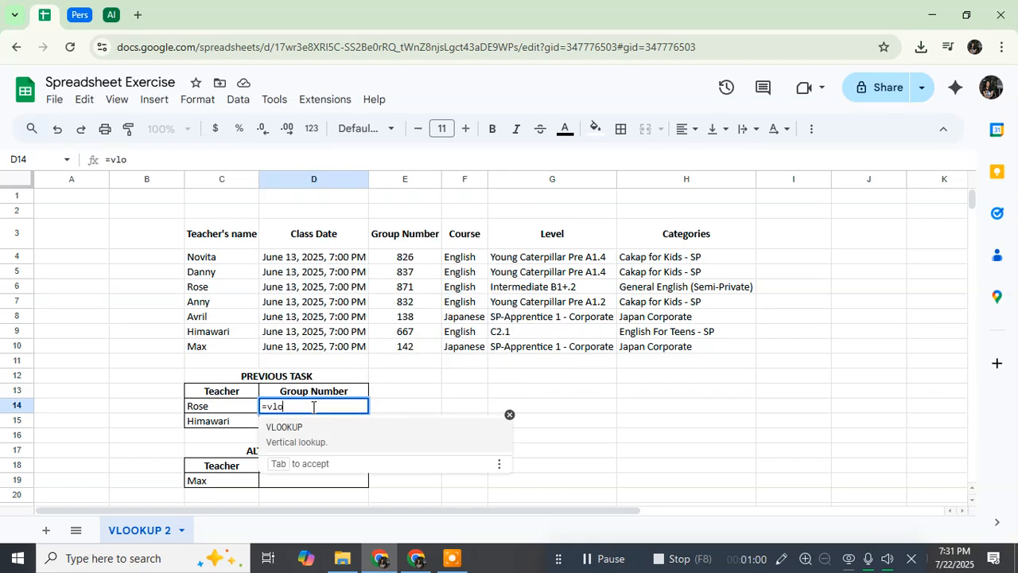
{"action": "key", "text": "Tab"}
{"action": "key", "text": "Down"}
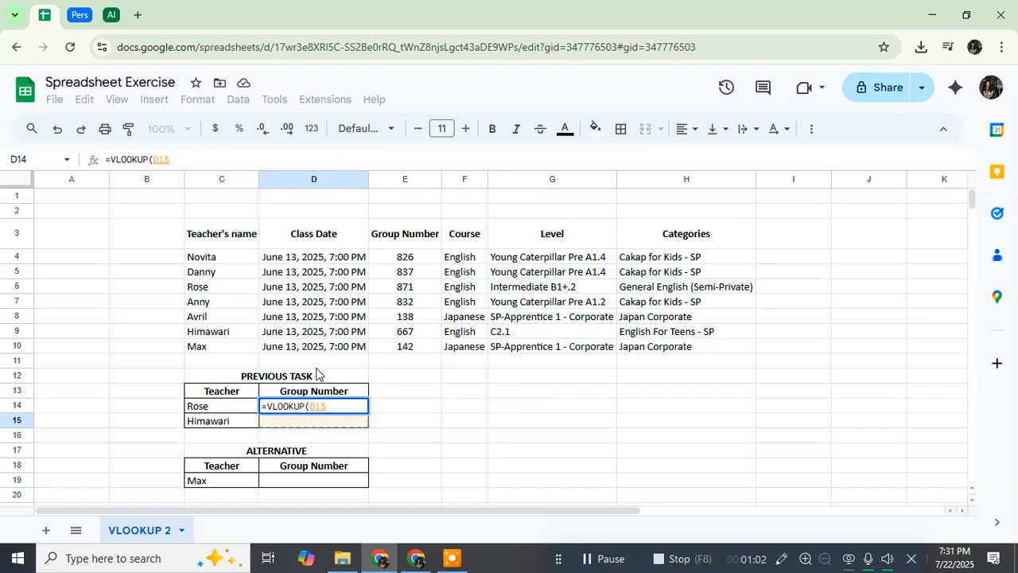
{"action": "left_click", "coordinate": [214, 410]}
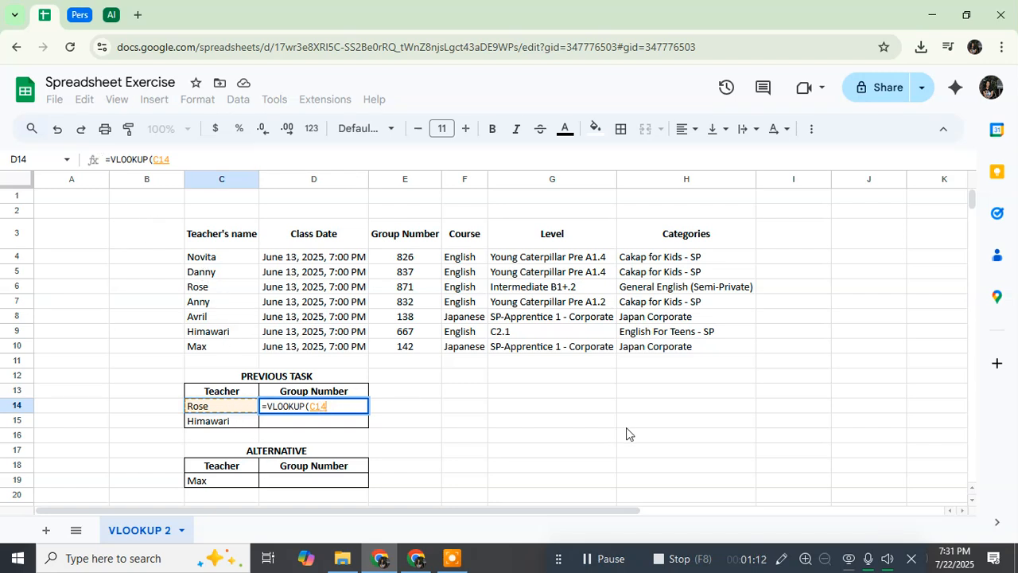
Add the class data as the lookup range in D14's formula, locked as $C$4:$H$10
{"action": "type", "text": ","}
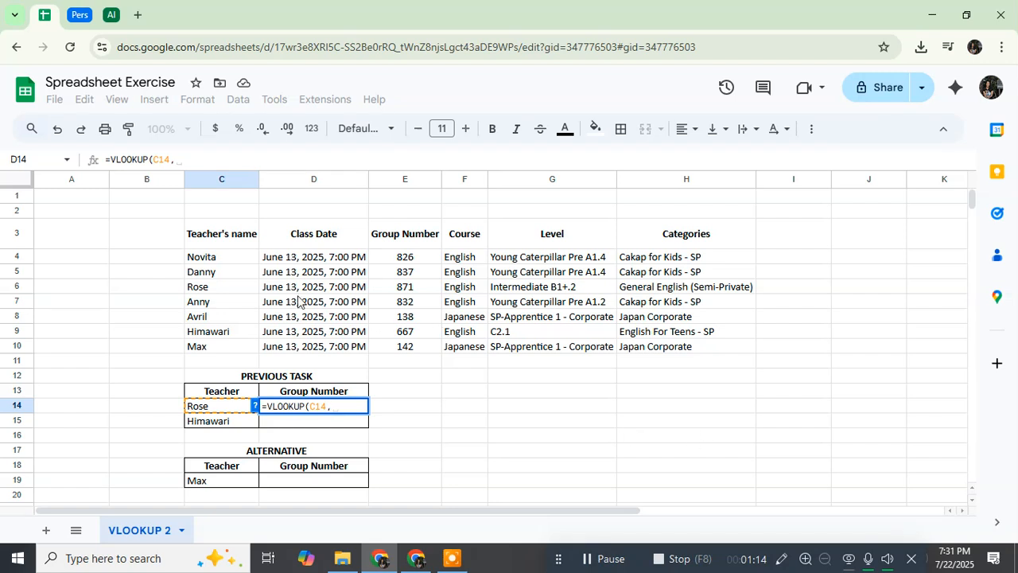
{"action": "left_click_drag", "start_coordinate": [234, 257], "coordinate": [662, 350]}
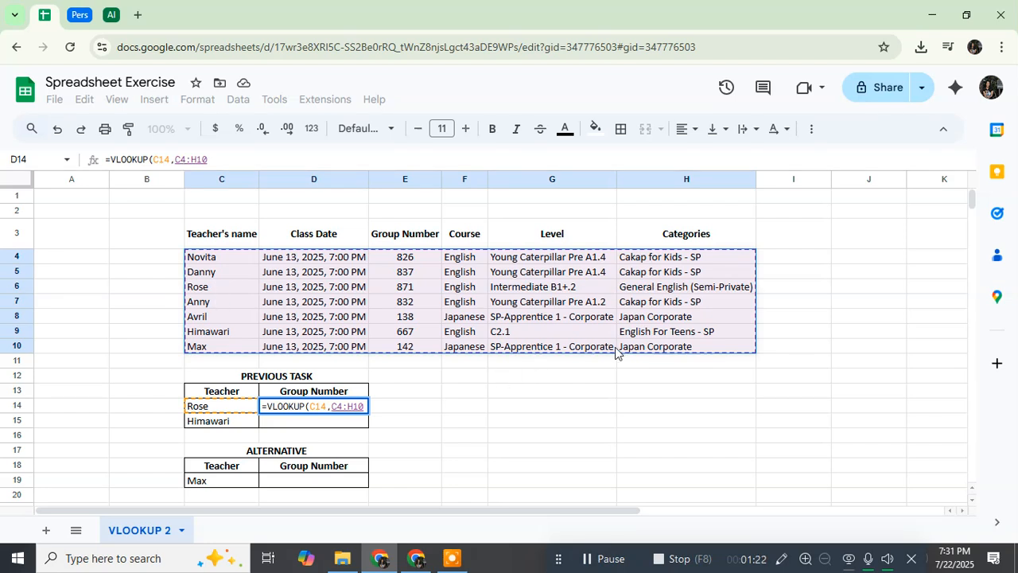
{"action": "key", "text": "F4"}
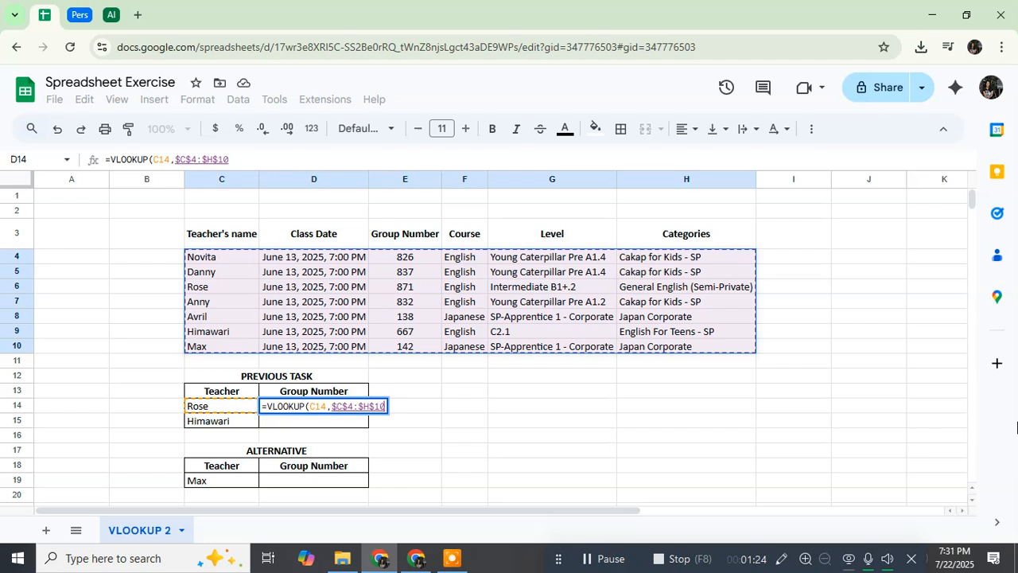
Complete the VLOOKUP in D14 with column index 3 and FALSE for an exact match
{"action": "type", "text": ","}
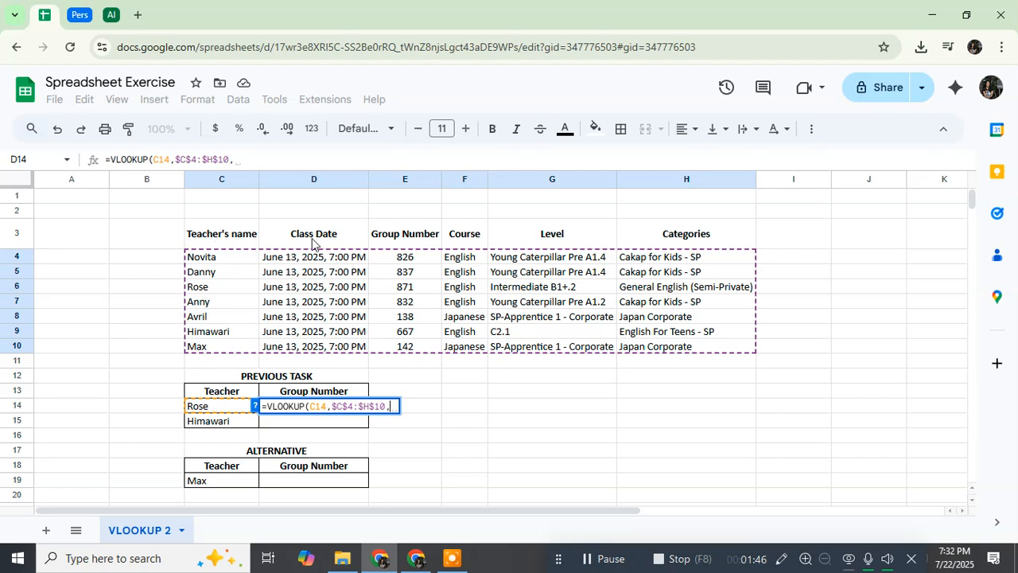
{"action": "type", "text": "3"}
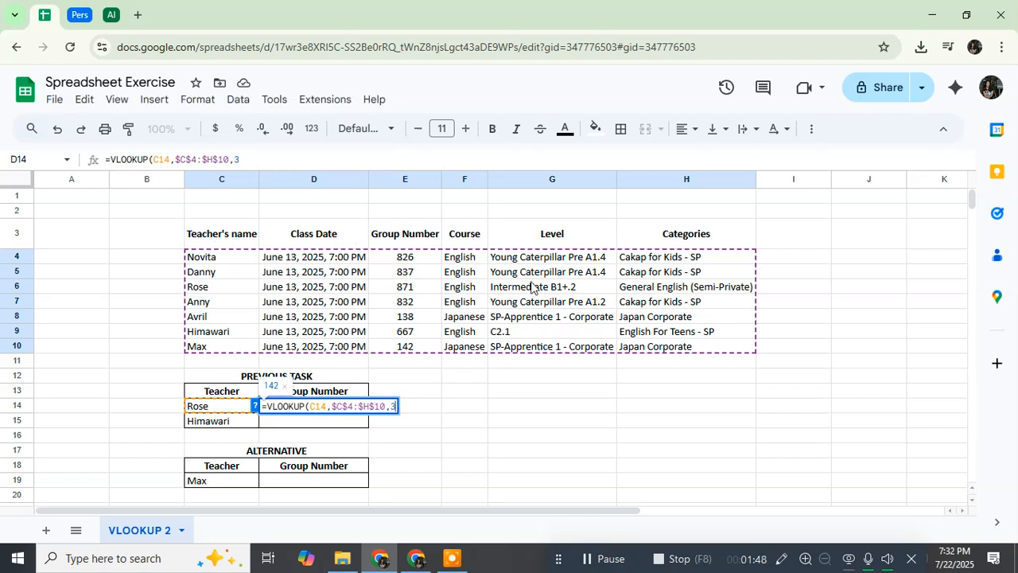
{"action": "type", "text": ","}
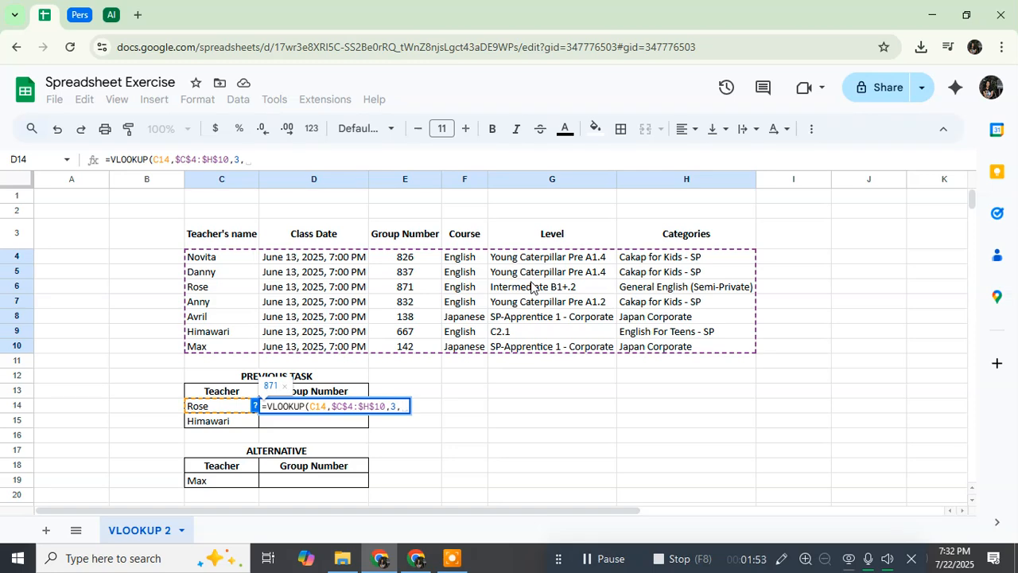
{"action": "type", "text": "FAL"}
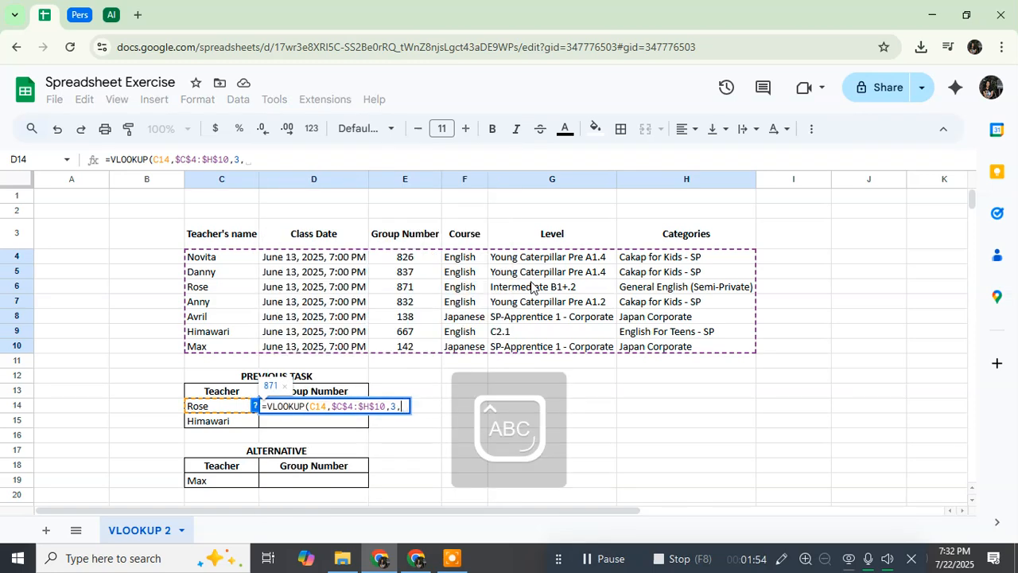
{"action": "type", "text": "SE"}
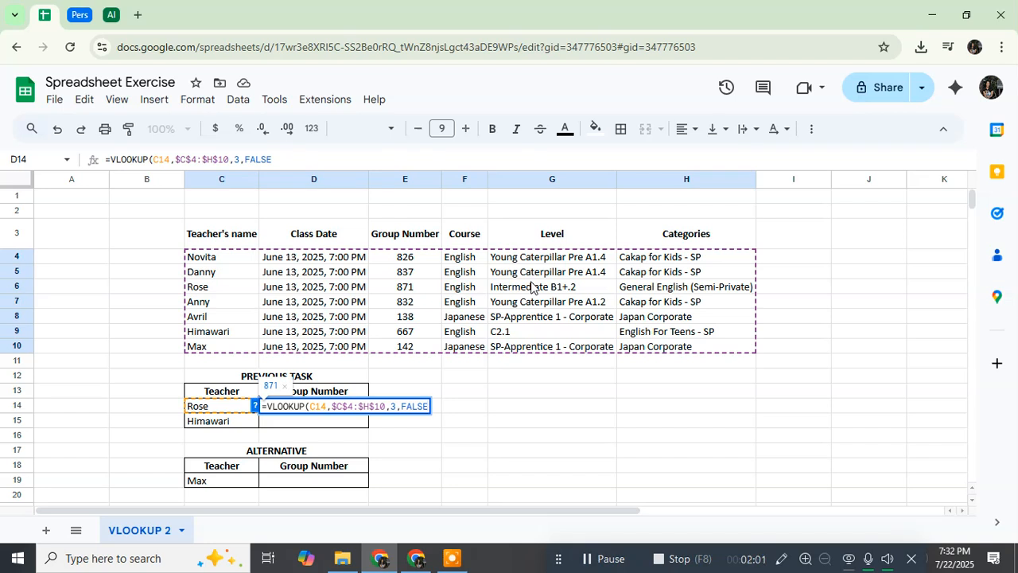
{"action": "type", "text": ")"}
{"action": "key", "text": "Return"}
Accept the suggested autofill of the VLOOKUP formula for D15 and check the formulas in D14 and D15
{"action": "scroll", "coordinate": [448, 394], "scroll_direction": "down", "scroll_amount": 2}
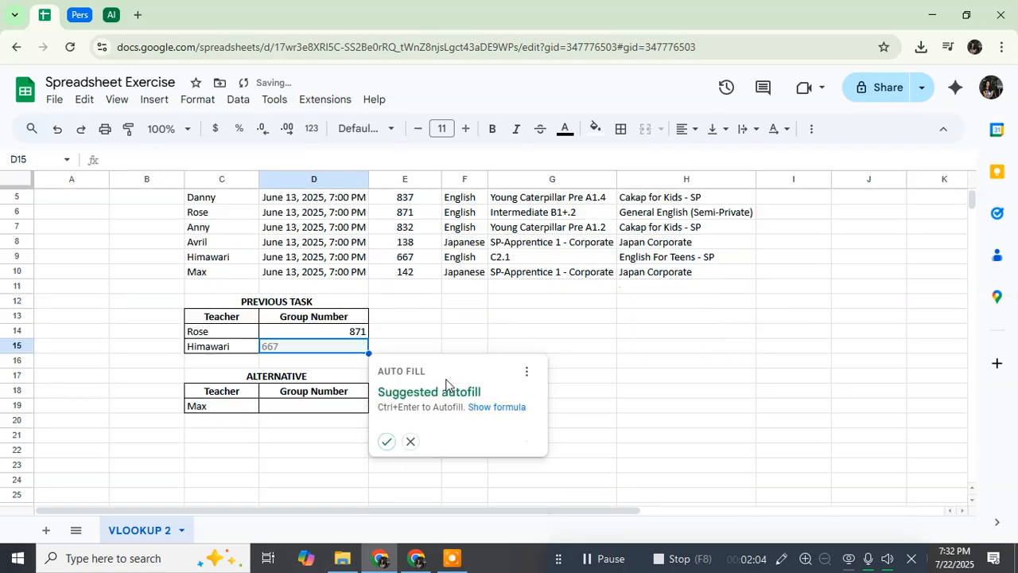
{"action": "left_click", "coordinate": [384, 444]}
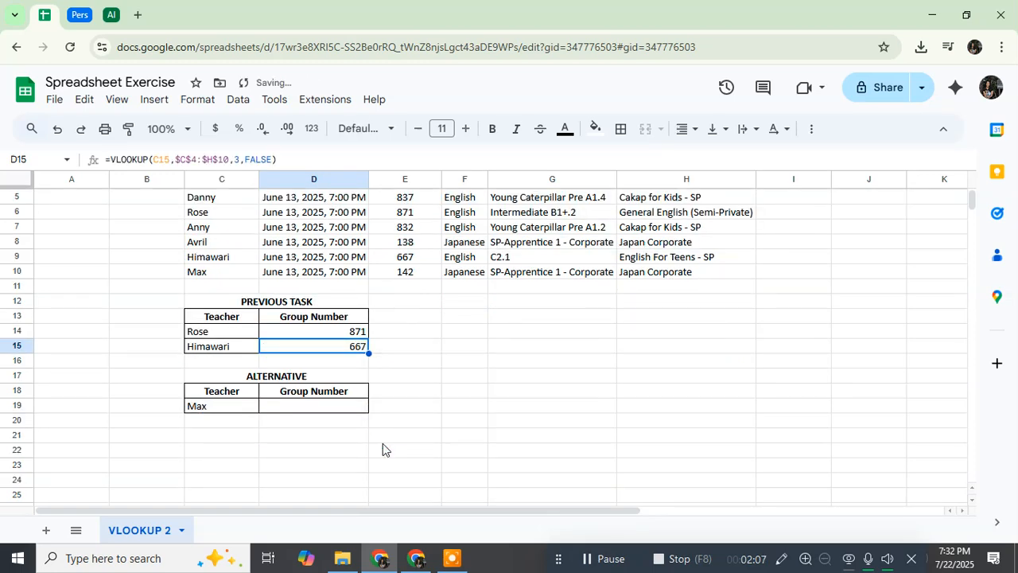
{"action": "left_click", "coordinate": [360, 332]}
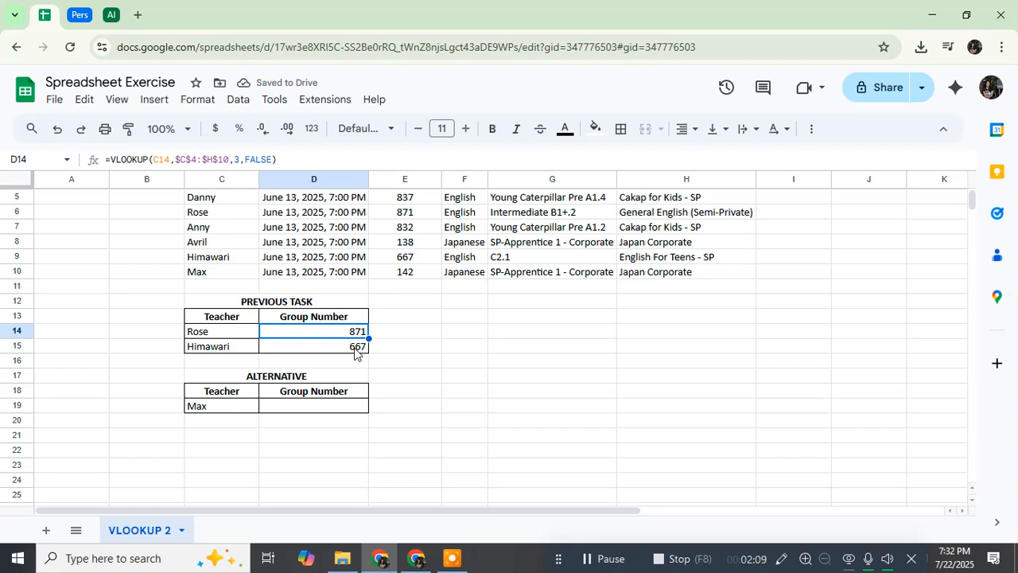
{"action": "left_click", "coordinate": [355, 348]}
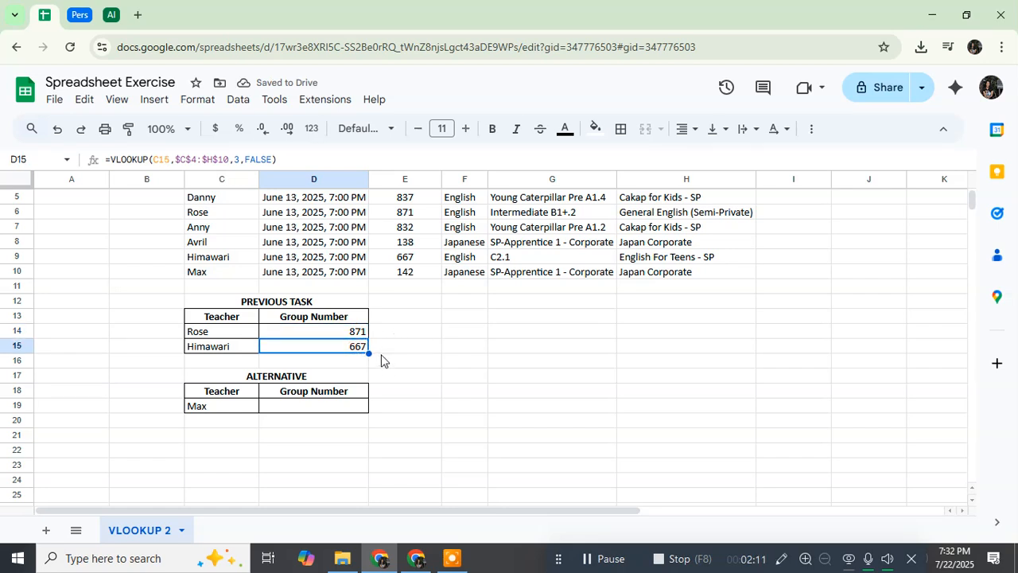
Review the teacher and group number cells of the ALTERNATIVE table and the full VLOOKUP formula in D15
{"action": "left_click", "coordinate": [223, 409]}
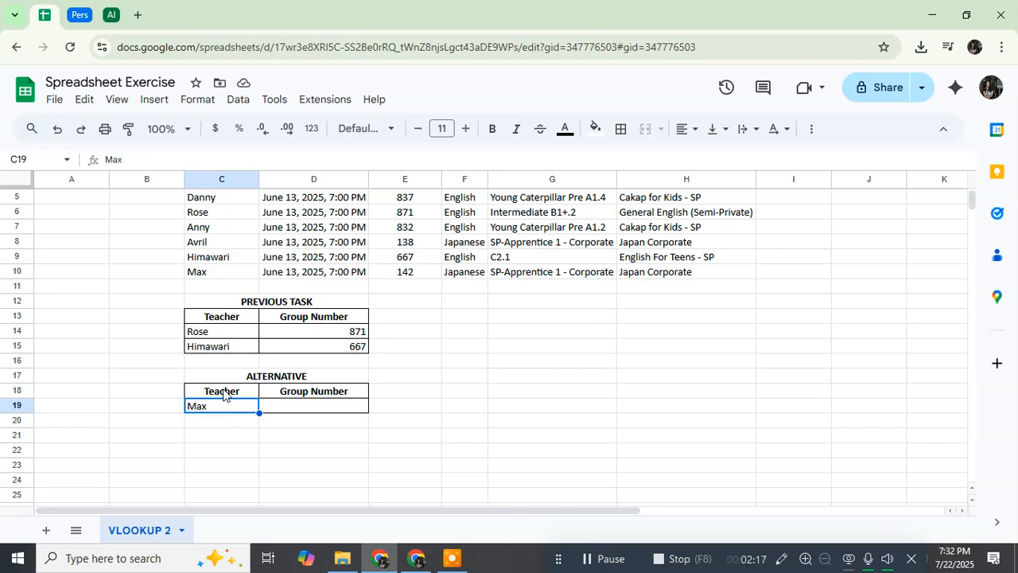
{"action": "left_click", "coordinate": [292, 410]}
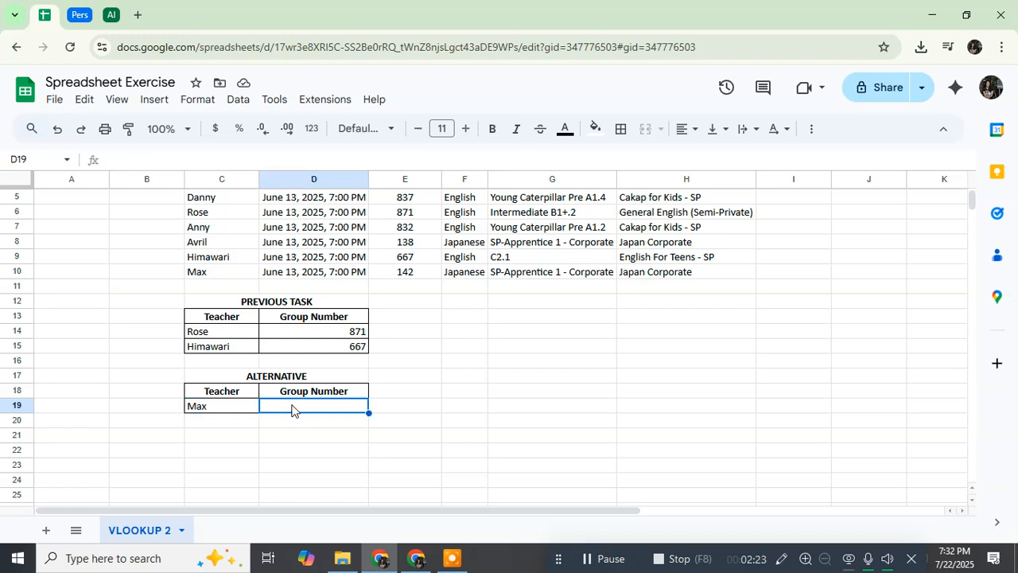
{"action": "left_click", "coordinate": [321, 345]}
{"action": "left_click_drag", "start_coordinate": [296, 159], "coordinate": [83, 159]}
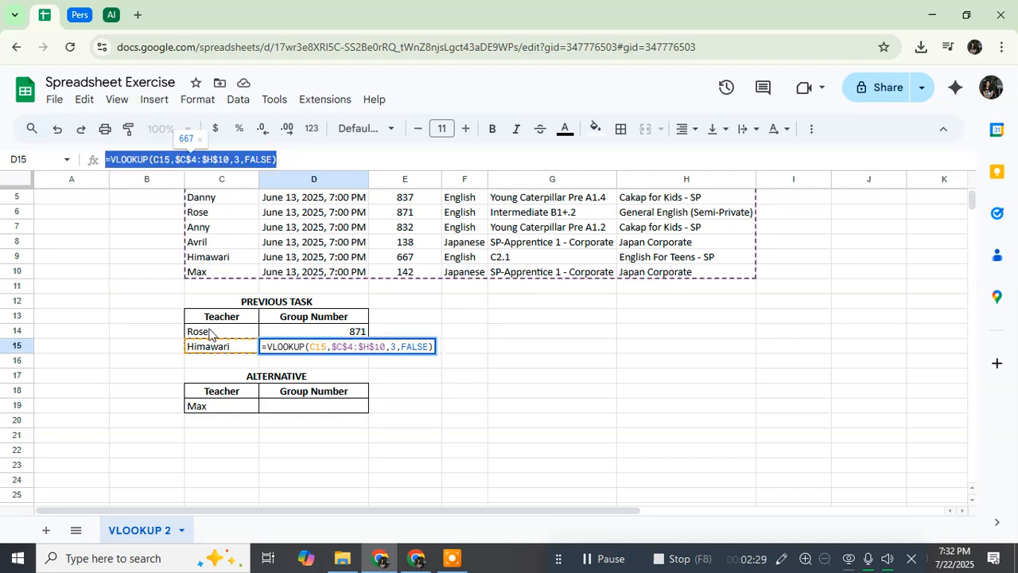
Start a VLOOKUP formula in D19 of the ALTERNATIVE table with C19 as the search key
{"action": "left_click", "coordinate": [341, 407]}
{"action": "type", "text": "="}
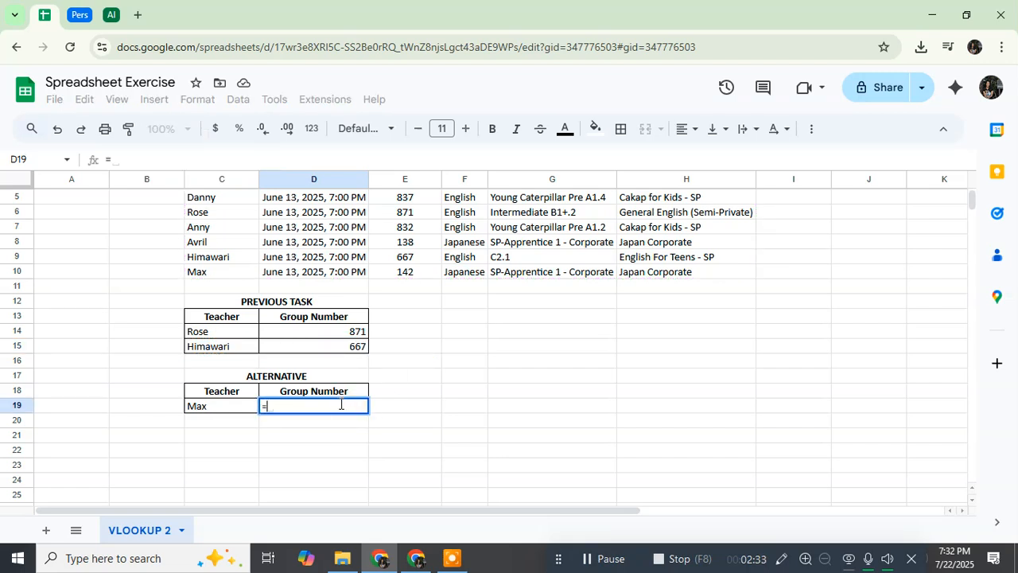
{"action": "type", "text": "VLOO"}
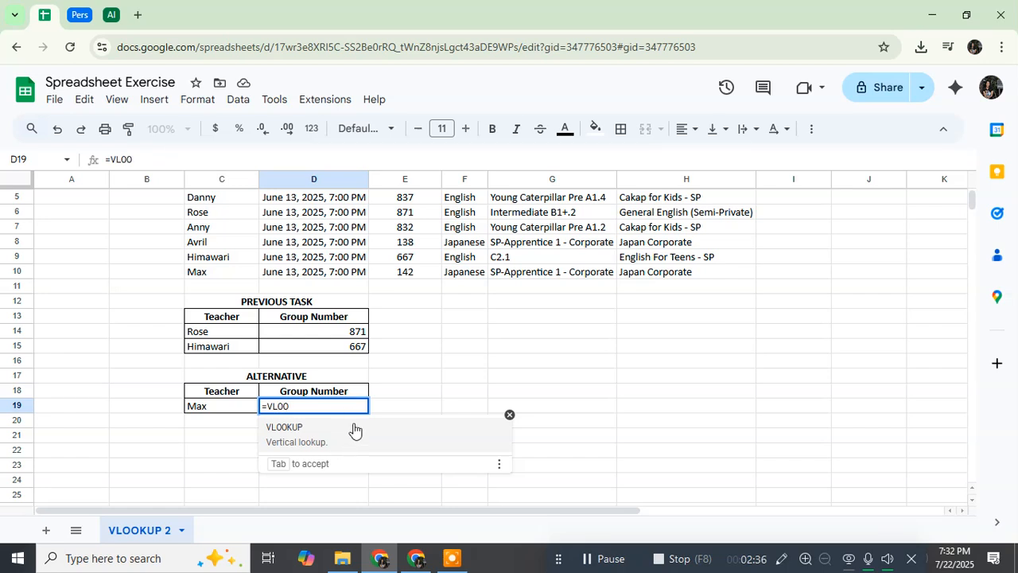
{"action": "left_click", "coordinate": [350, 431]}
{"action": "left_click", "coordinate": [353, 423]}
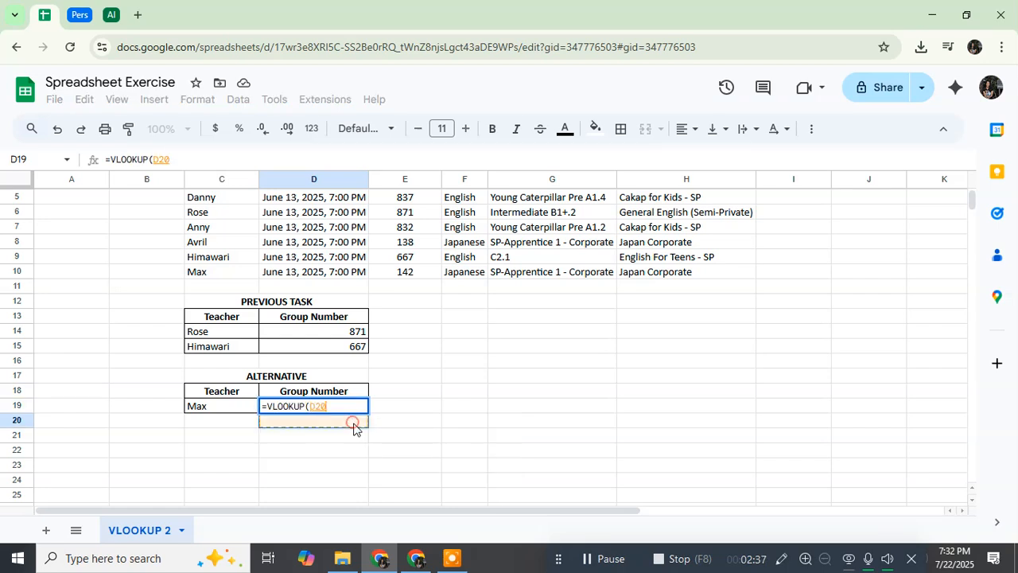
{"action": "left_click", "coordinate": [194, 407]}
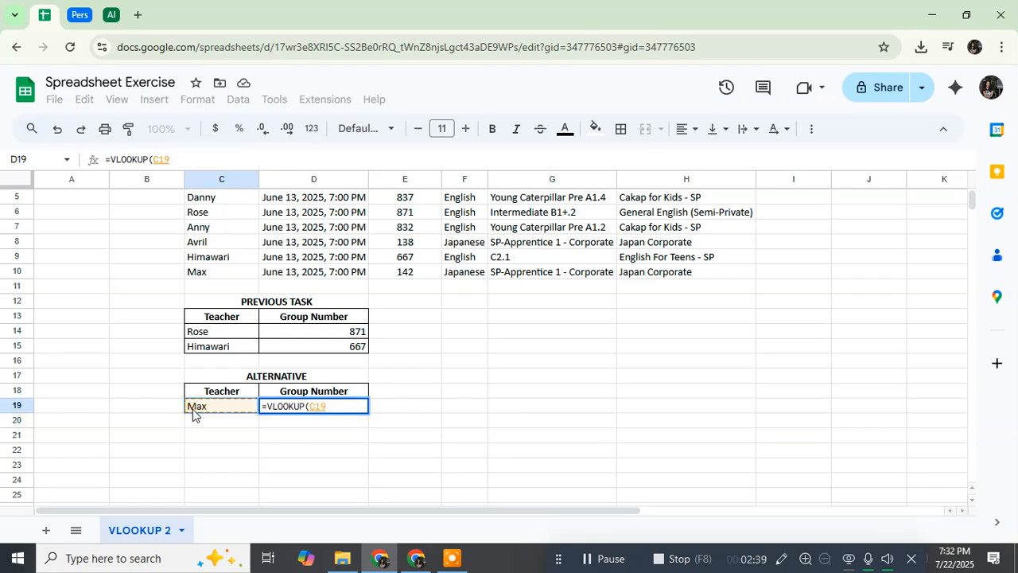
Add the class data as the lookup range in D19's formula, locked as $C$4:$H$10
{"action": "type", "text": ","}
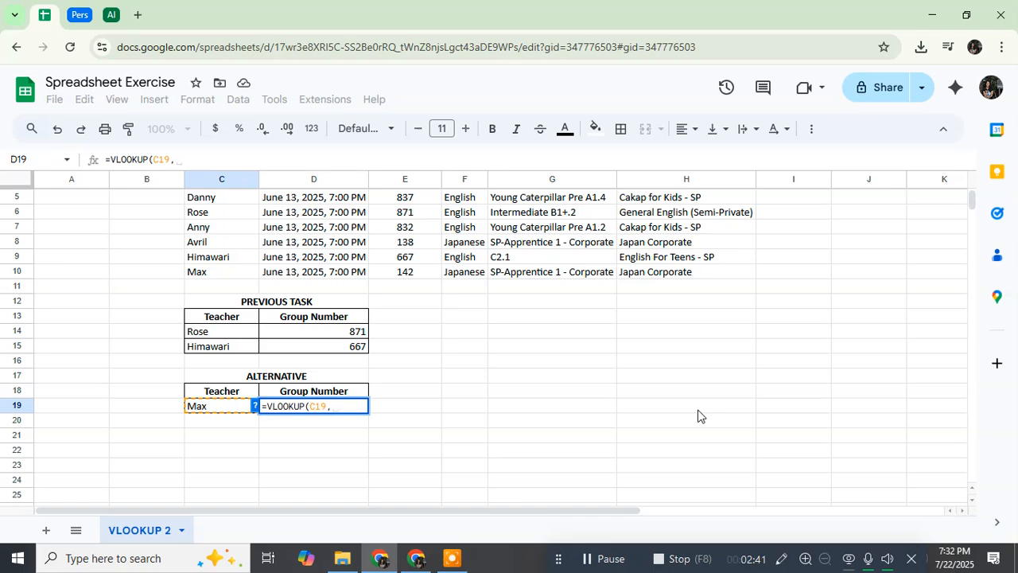
{"action": "scroll", "coordinate": [697, 415], "scroll_direction": "up", "scroll_amount": 3}
{"action": "left_click", "coordinate": [229, 254]}
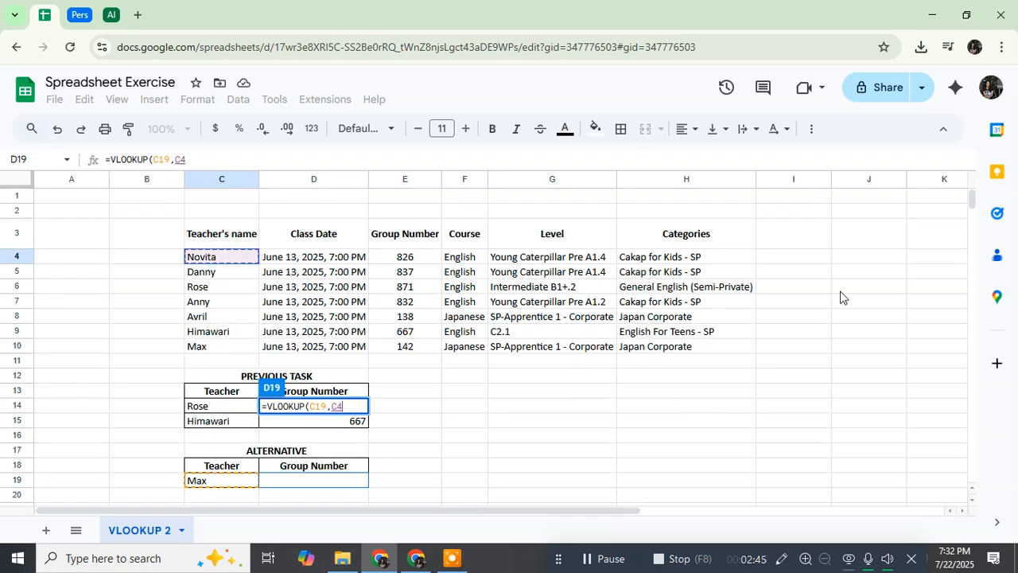
{"action": "key", "text": "ctrl+shift+Down"}
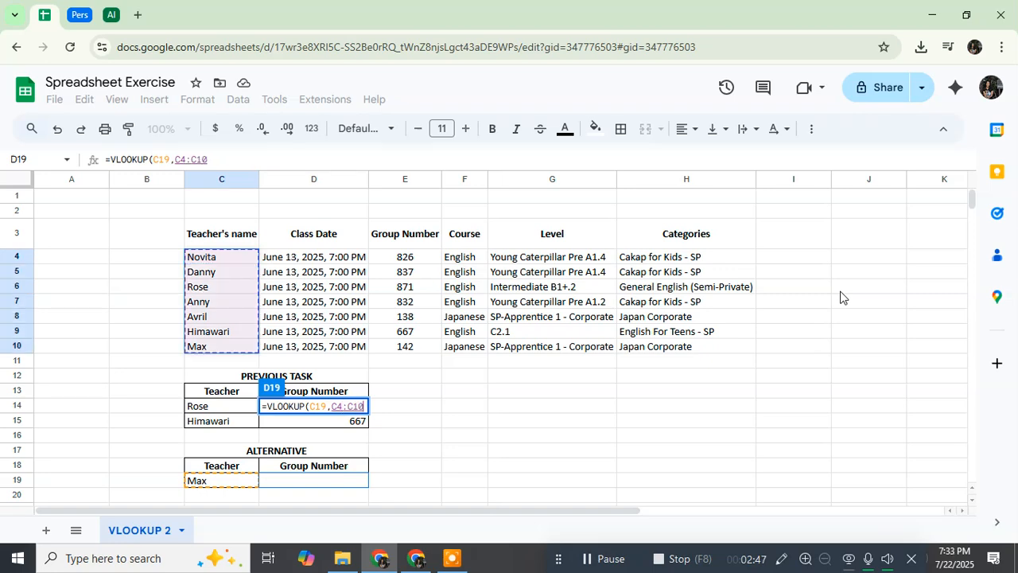
{"action": "key", "text": "ctrl+shift+Right"}
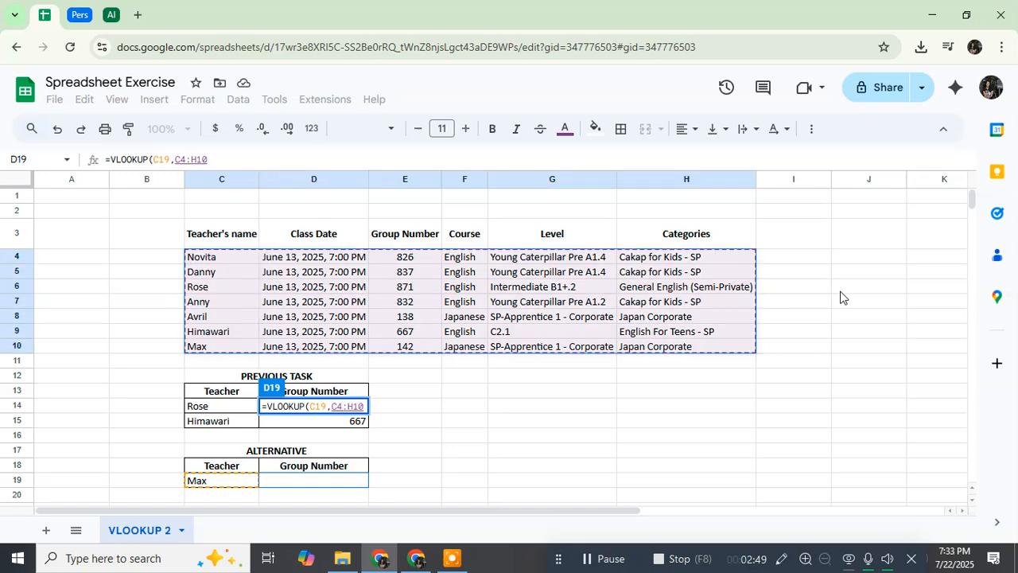
{"action": "scroll", "coordinate": [587, 371], "scroll_direction": "down", "scroll_amount": 1}
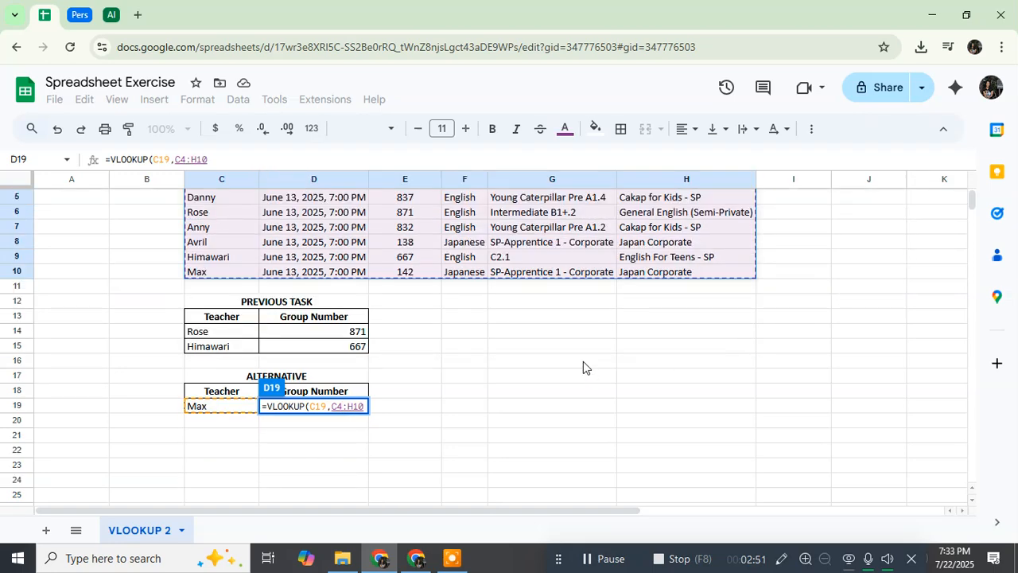
{"action": "key", "text": "F4"}
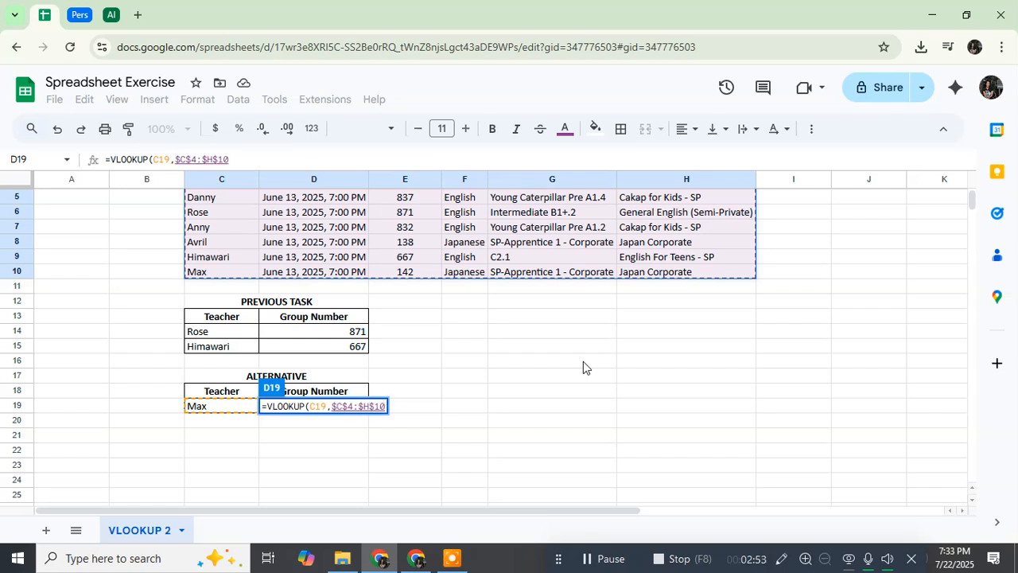
Complete D19's VLOOKUP formula with column index 3 and exact matching set to FALSE
{"action": "type", "text": ","}
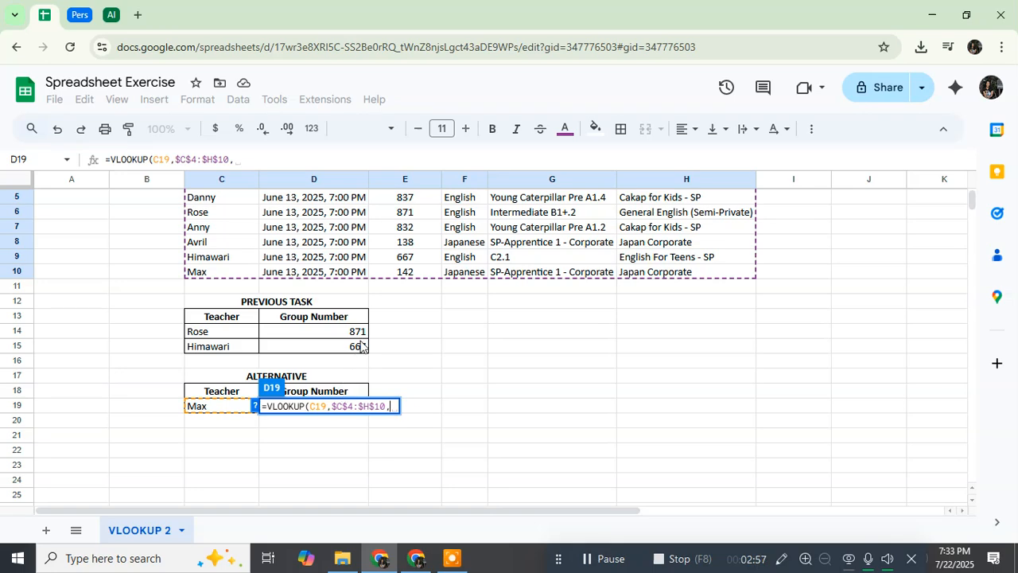
{"action": "scroll", "coordinate": [382, 336], "scroll_direction": "up", "scroll_amount": 2}
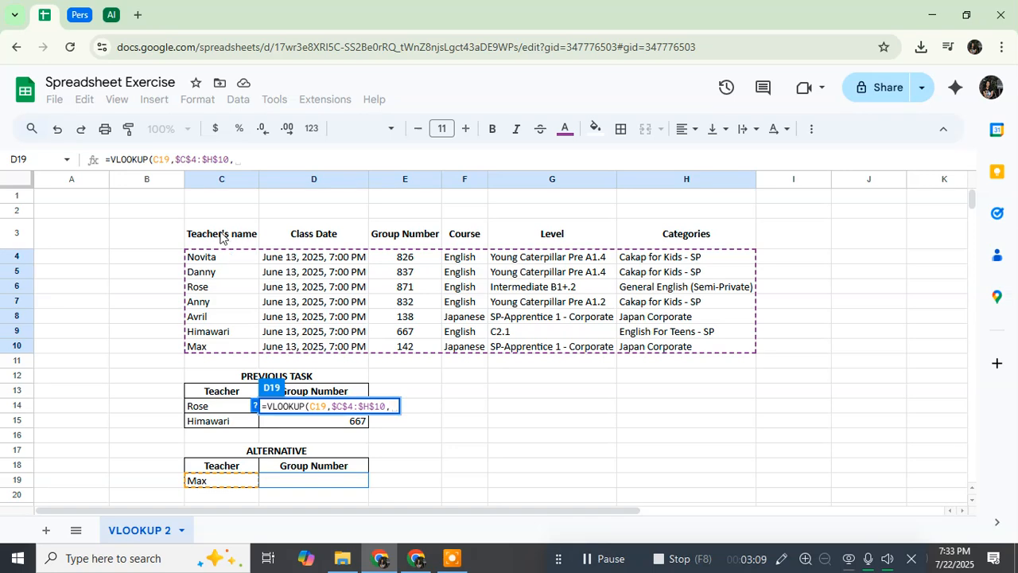
{"action": "scroll", "coordinate": [414, 264], "scroll_direction": "down", "scroll_amount": 3}
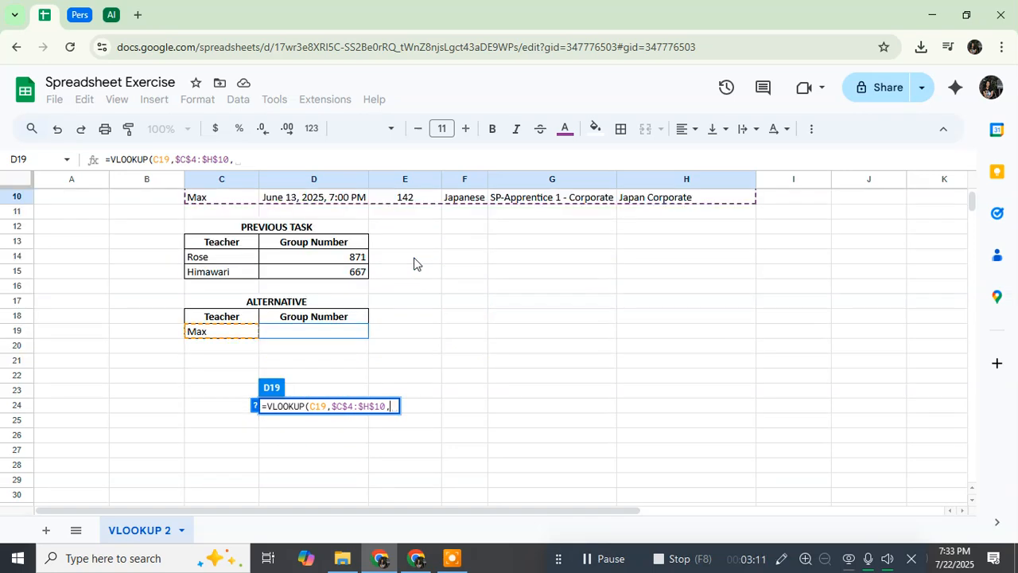
{"action": "scroll", "coordinate": [494, 259], "scroll_direction": "up", "scroll_amount": 2}
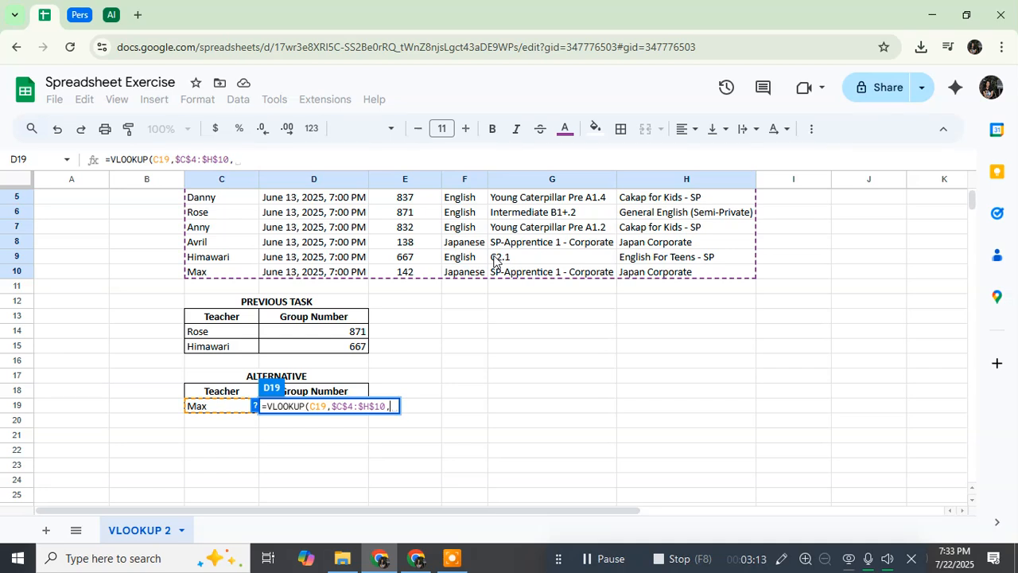
{"action": "type", "text": "3,FAL"}
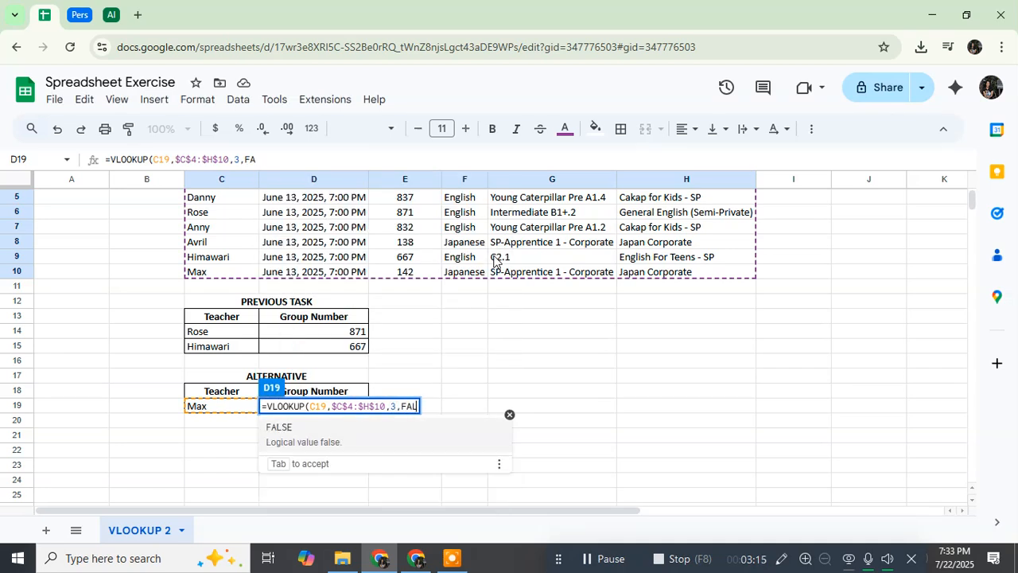
{"action": "key", "text": "Tab"}
{"action": "type", "text": ")"}
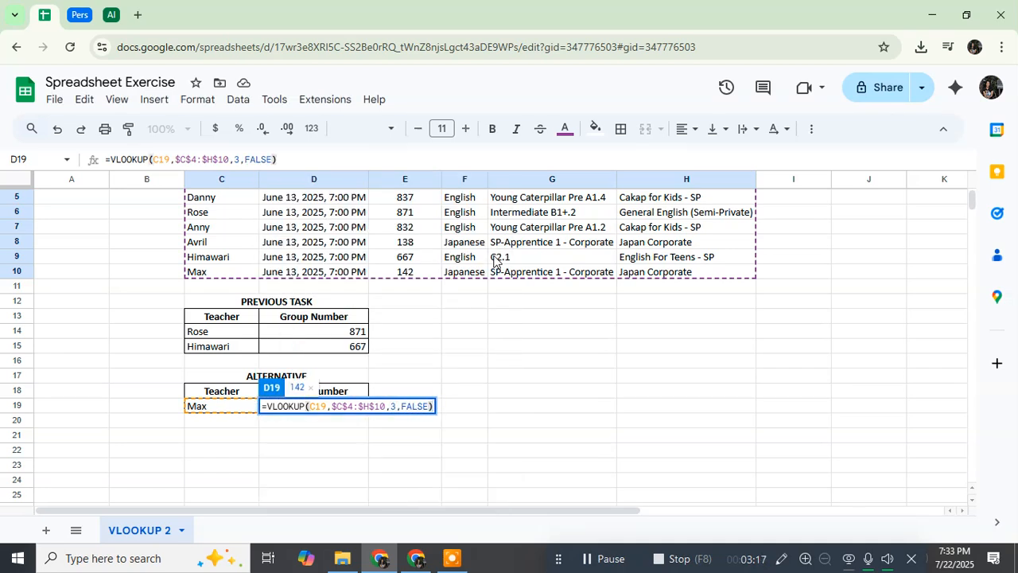
{"action": "key", "text": "Return"}
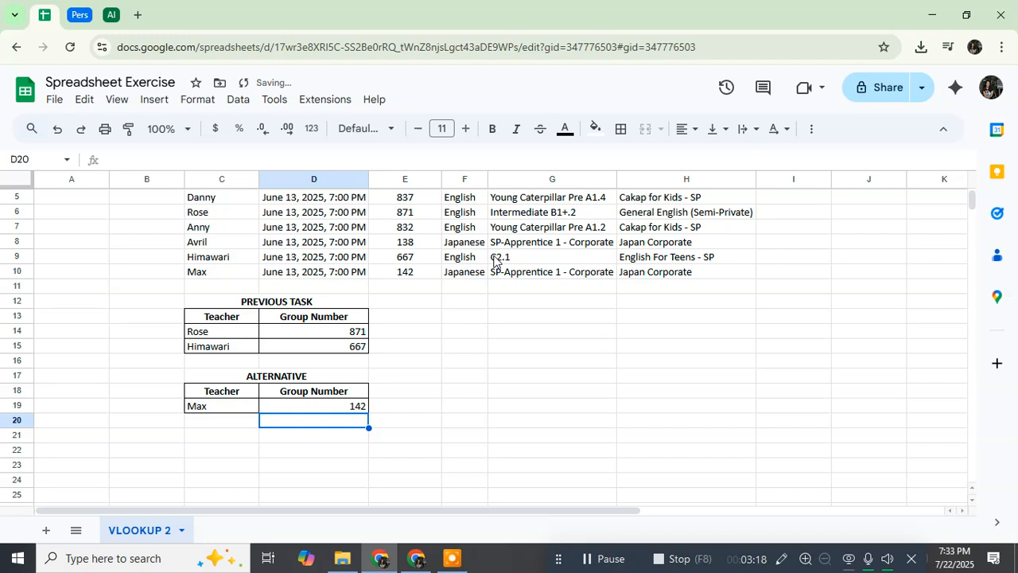
Replace the teacher in C19 of the ALTERNATIVE table with the teacher's name from C4 to test the lookup
{"action": "left_click", "coordinate": [226, 406]}
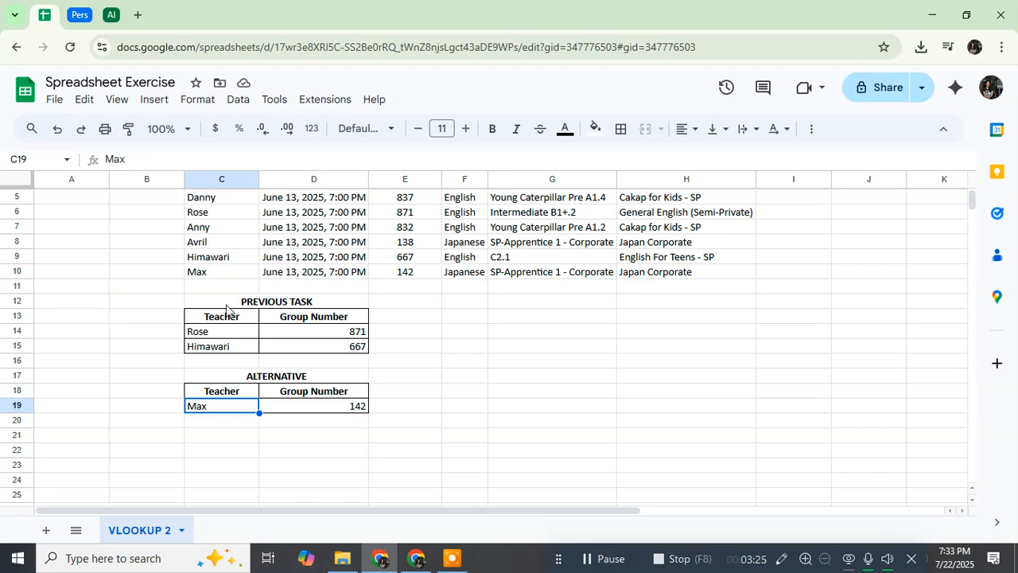
{"action": "scroll", "coordinate": [226, 272], "scroll_direction": "up", "scroll_amount": 2}
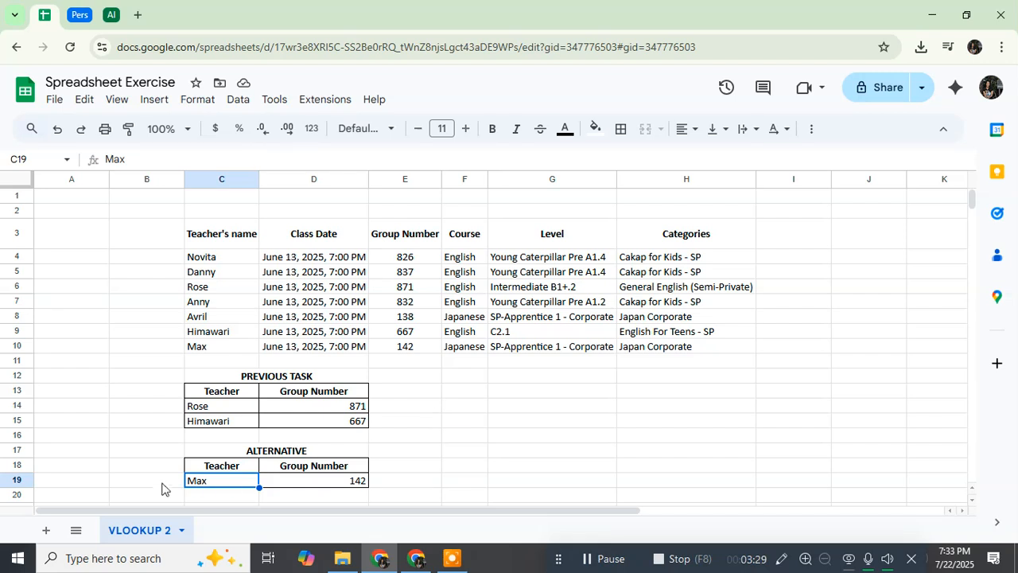
{"action": "key", "text": "Delete"}
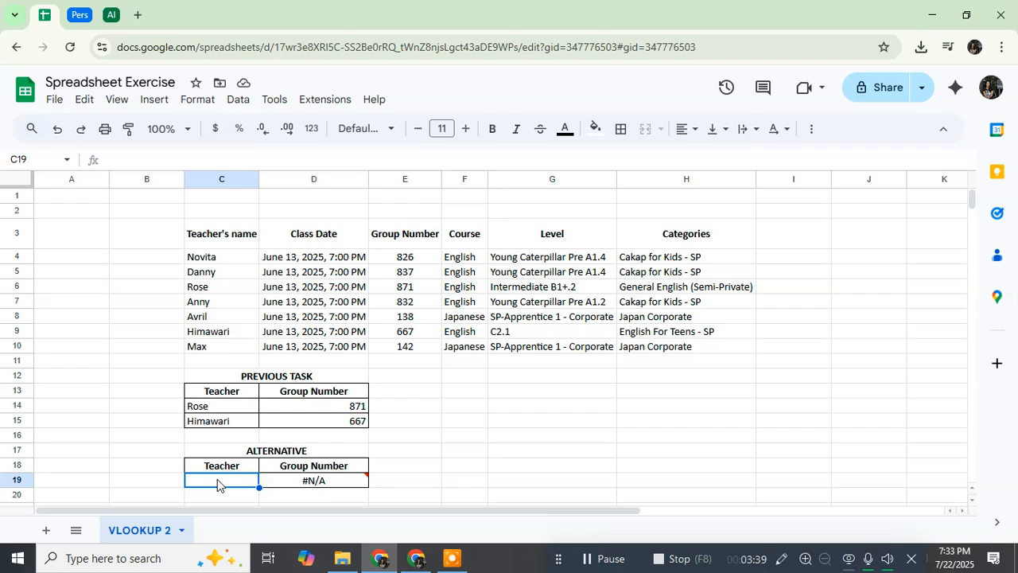
{"action": "key", "text": "Caps_Lock"}
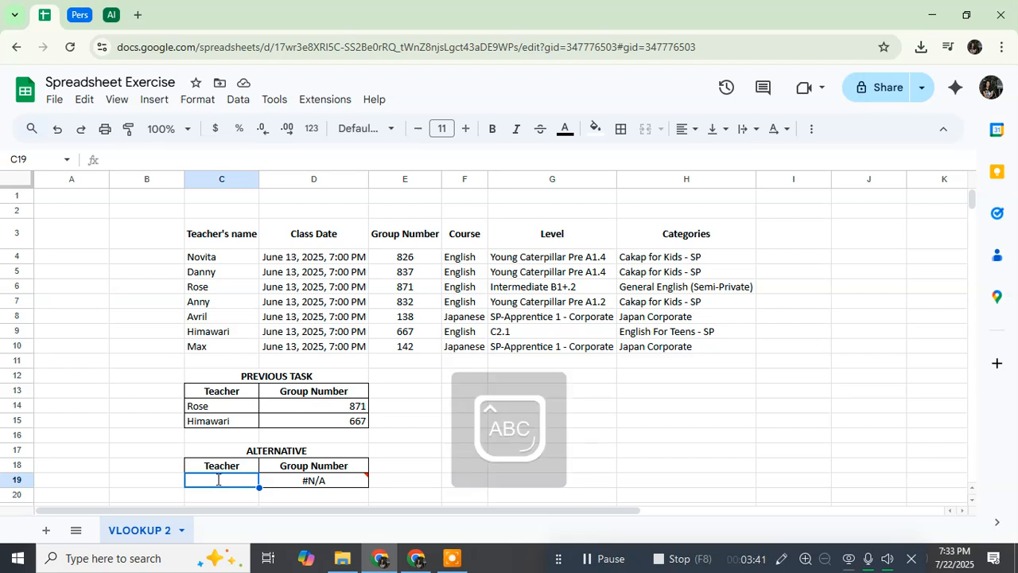
{"action": "type", "text": "nOV"}
{"action": "key", "text": "BackSpace"}
{"action": "key", "text": "BackSpace"}
{"action": "key", "text": "Caps_Lock"}
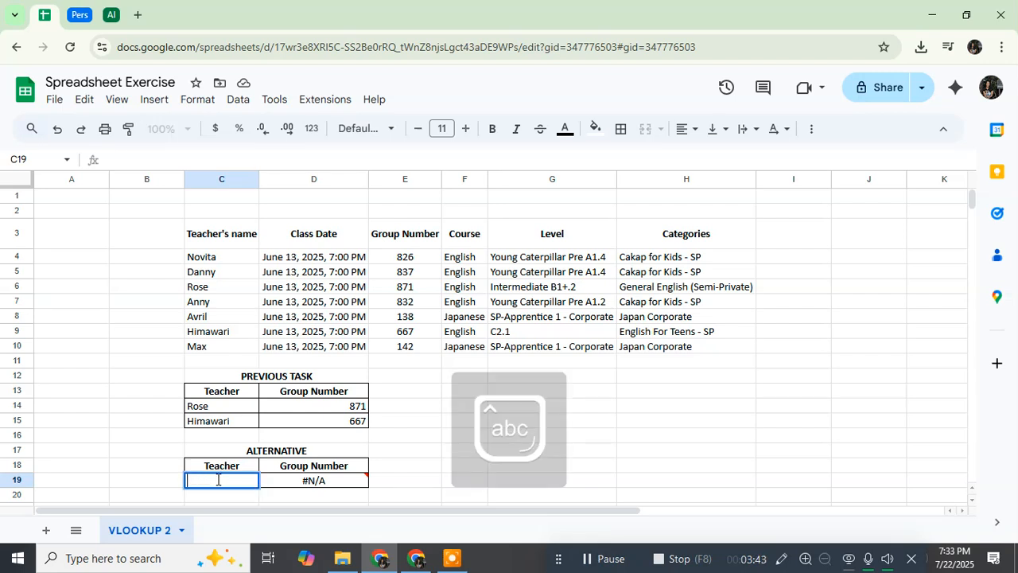
{"action": "key", "text": "BackSpace"}
{"action": "type", "text": "n"}
{"action": "key", "text": "BackSpace"}
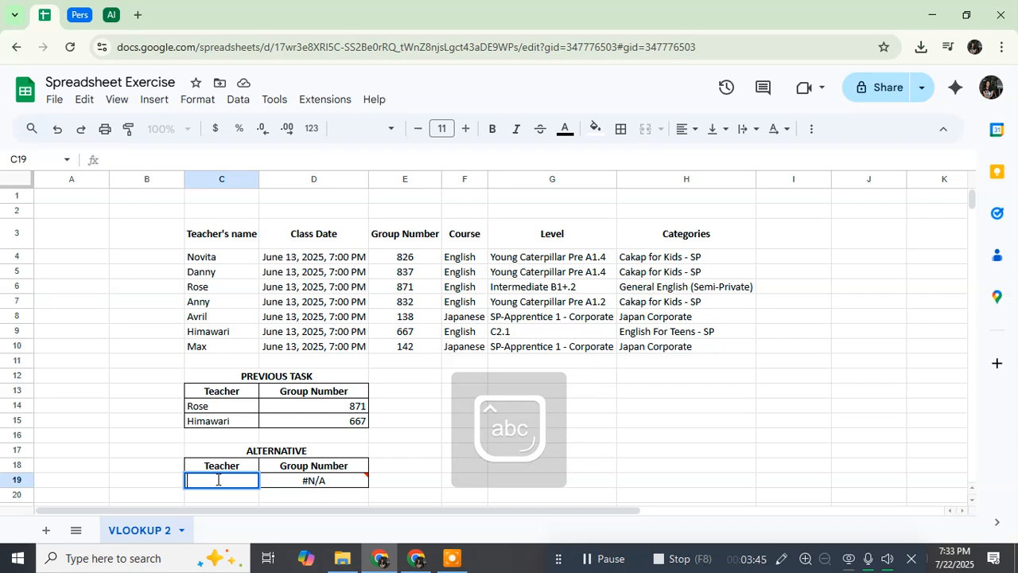
{"action": "key", "text": "Caps_Lock"}
{"action": "type", "text": "N"}
{"action": "key", "text": "Caps_Lock"}
{"action": "type", "text": "ovita"}
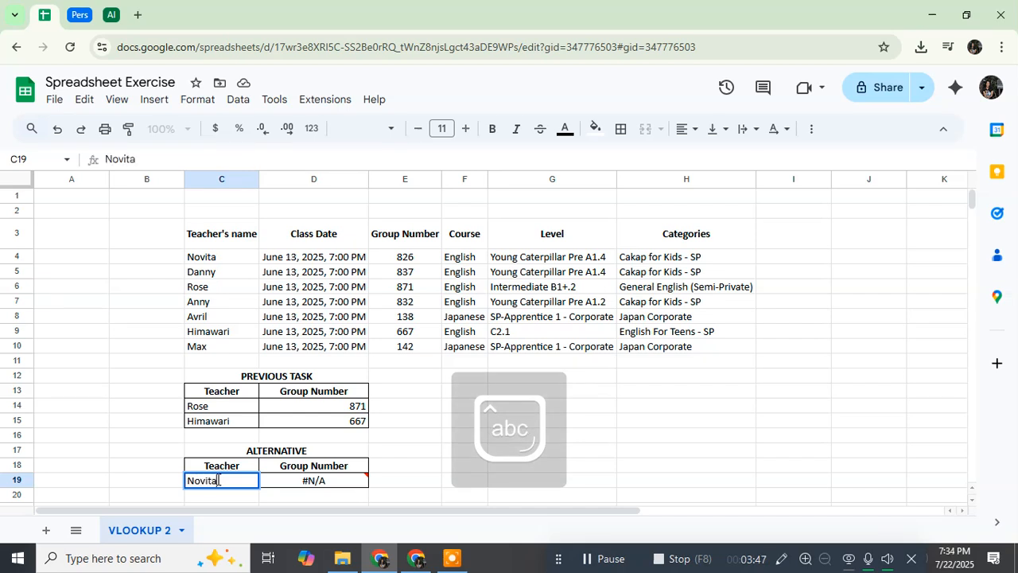
{"action": "key", "text": "Return"}
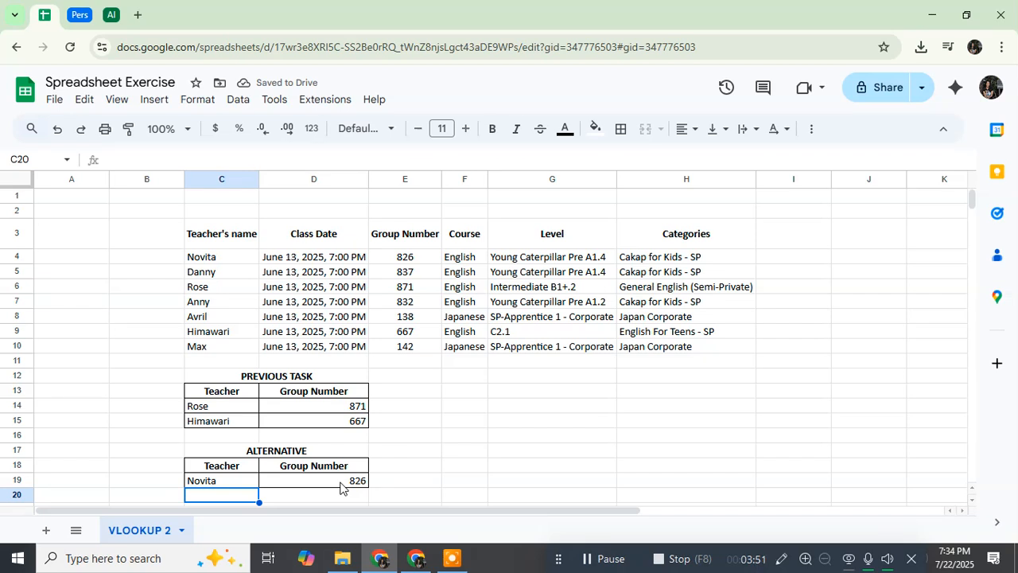
Change the teacher in C19 to the name listed in C7 of the class table
{"action": "left_click", "coordinate": [224, 484]}
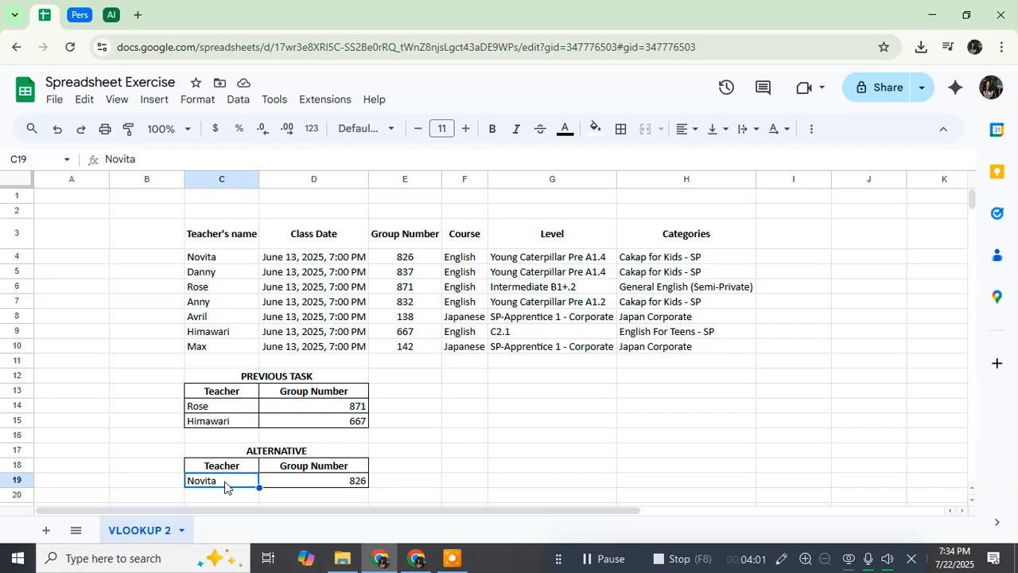
{"action": "type", "text": "A"}
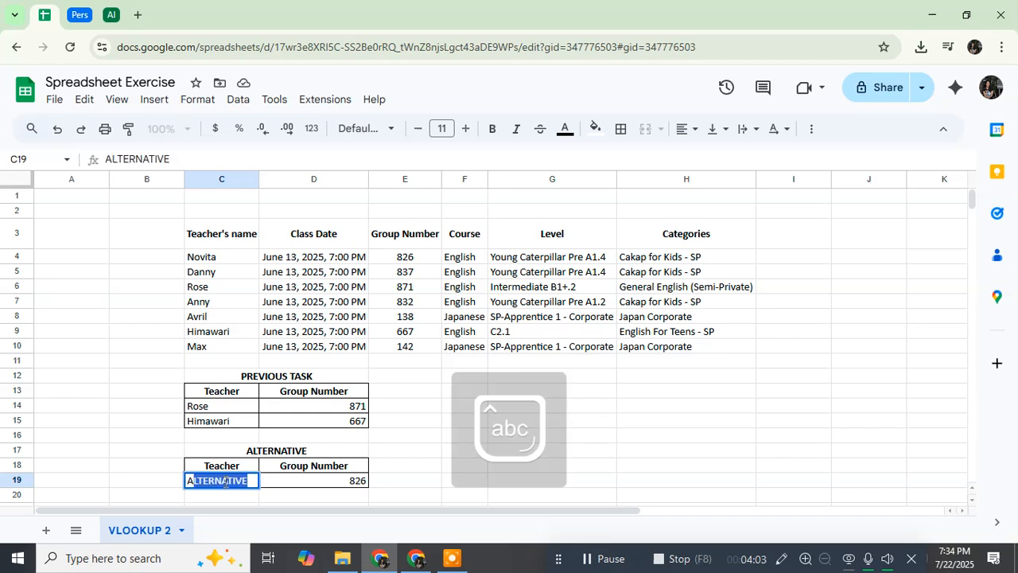
{"action": "type", "text": "nny"}
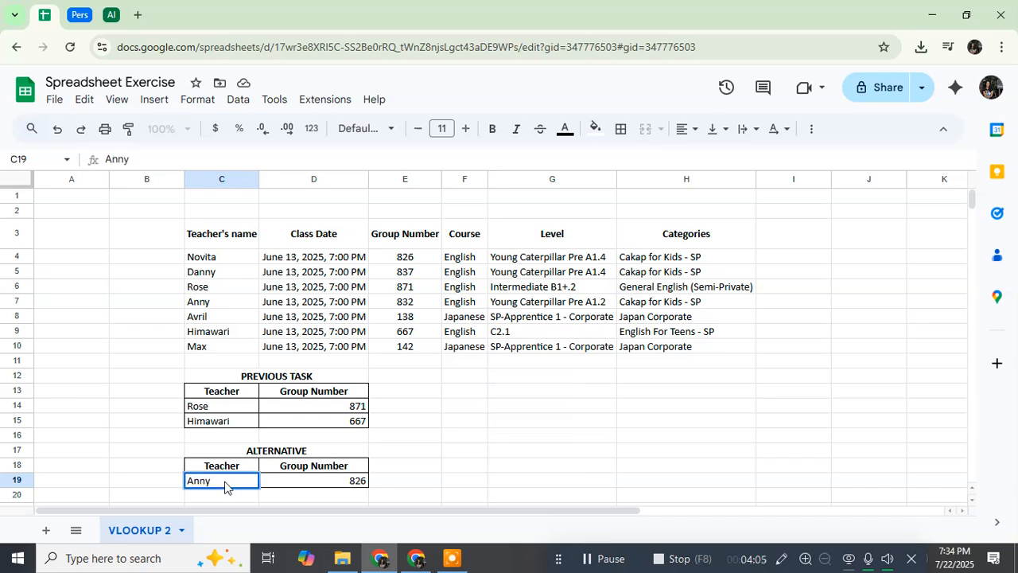
{"action": "key", "text": "Return"}
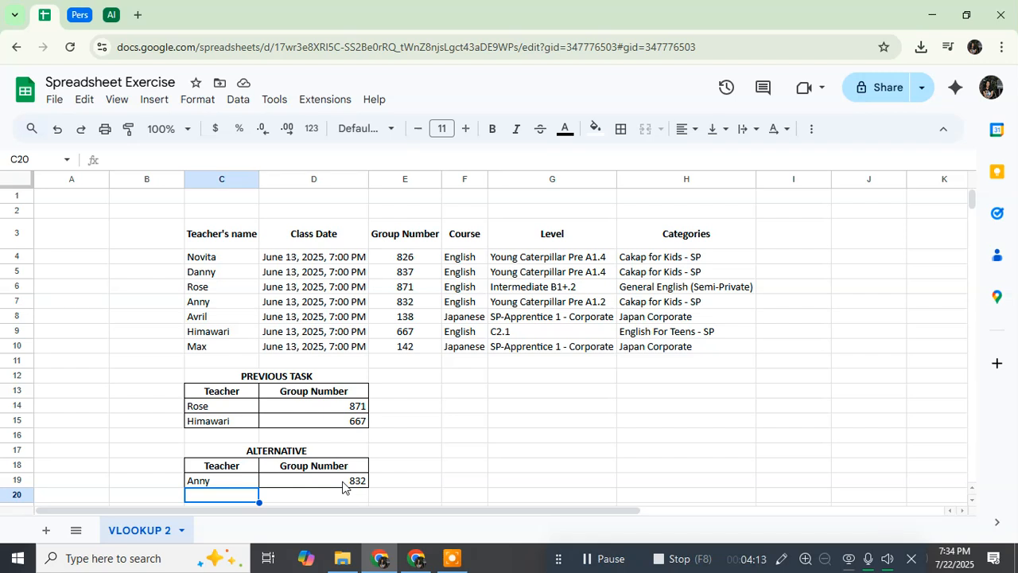
{"action": "left_click", "coordinate": [411, 377]}
{"action": "left_click", "coordinate": [404, 480], "text": "shift"}
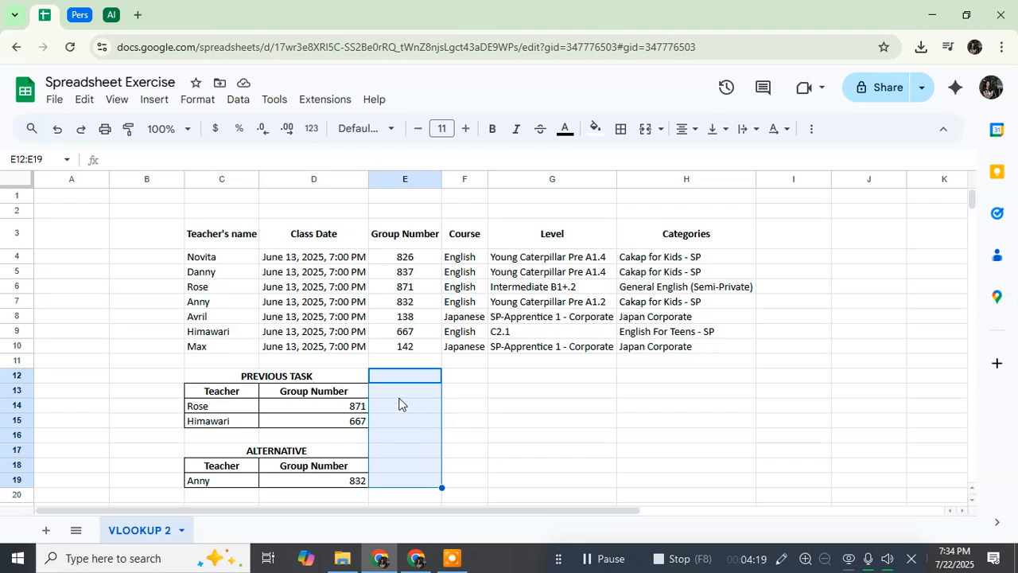
{"action": "left_click_drag", "start_coordinate": [191, 375], "coordinate": [350, 480]}
{"action": "left_click", "coordinate": [565, 448]}
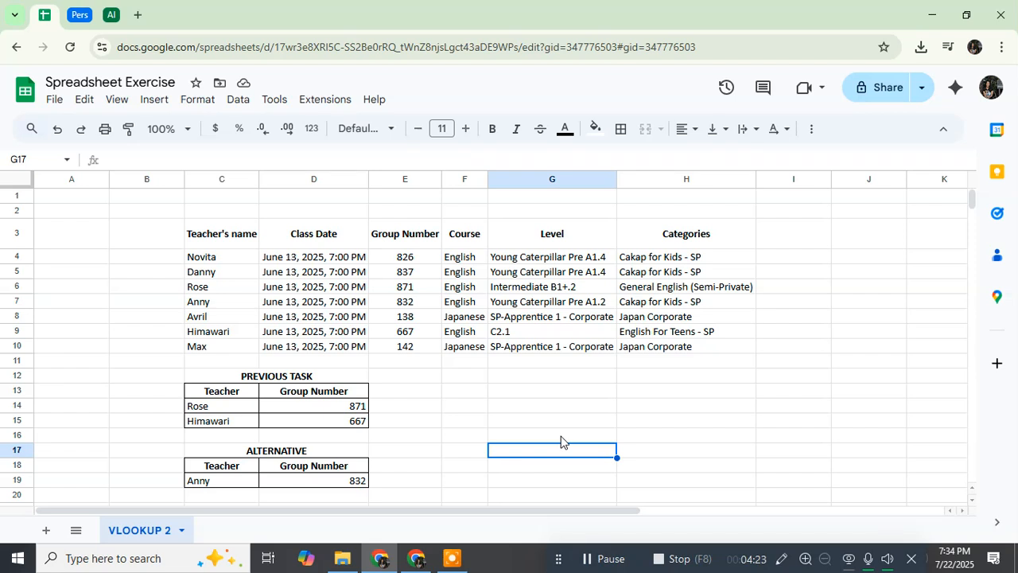